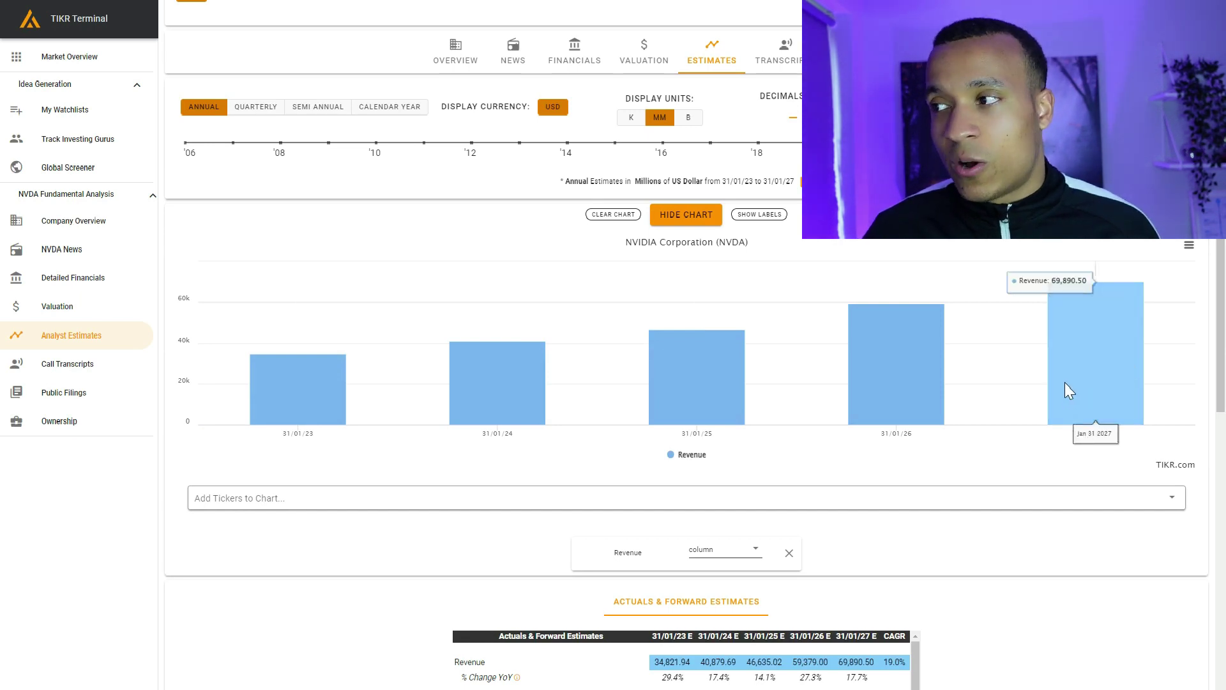
drag(950, 142, 905, 142)
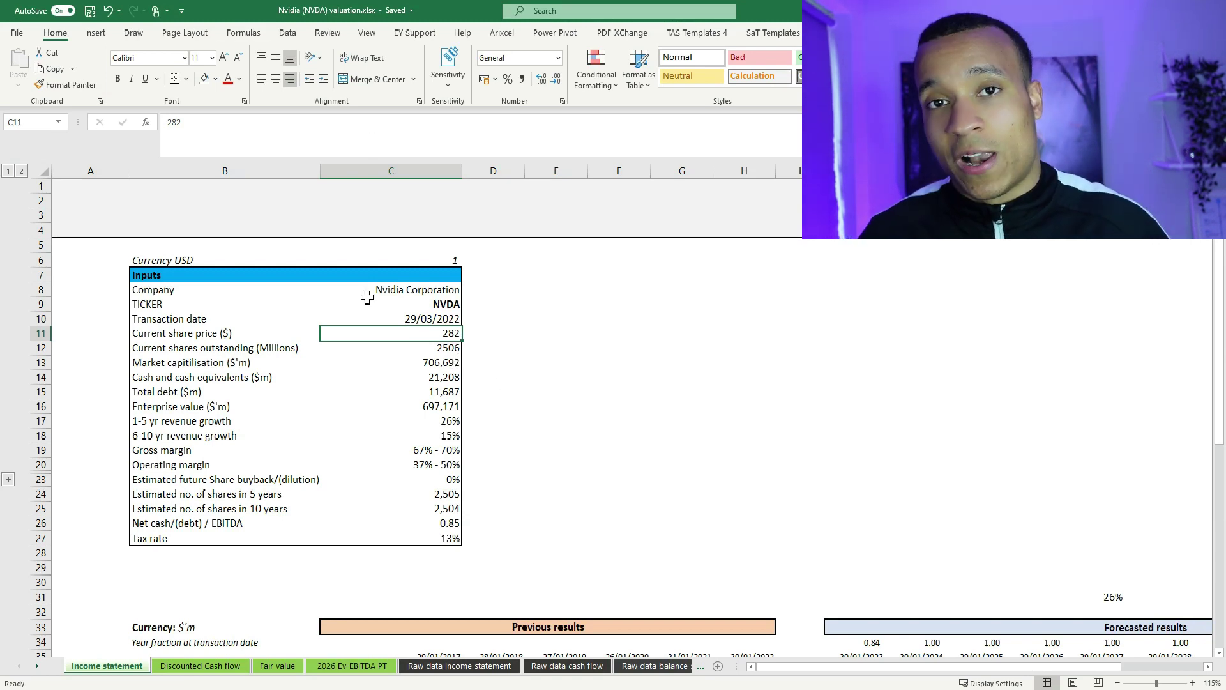
Review the 1-5 yr revenue growth input and the forecast revenue growth for 2023 to 2027 on the Income statement sheet
click(424, 424)
scroll(448, 415, down, 2)
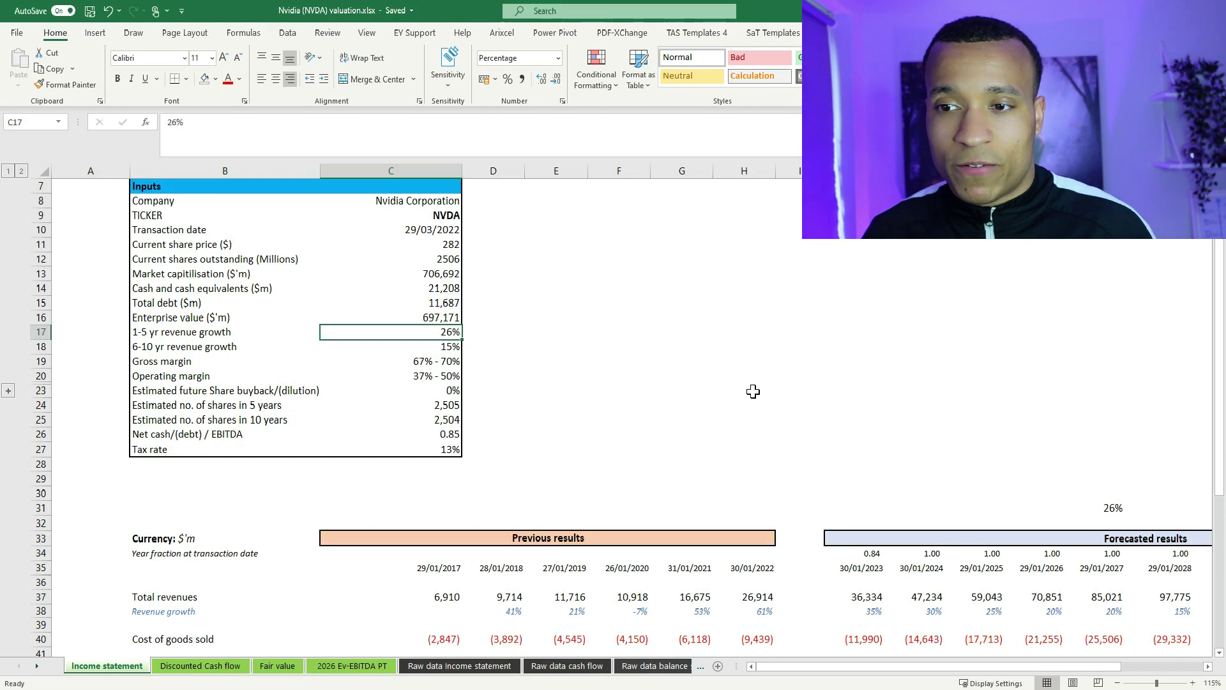
scroll(874, 395, down, 2)
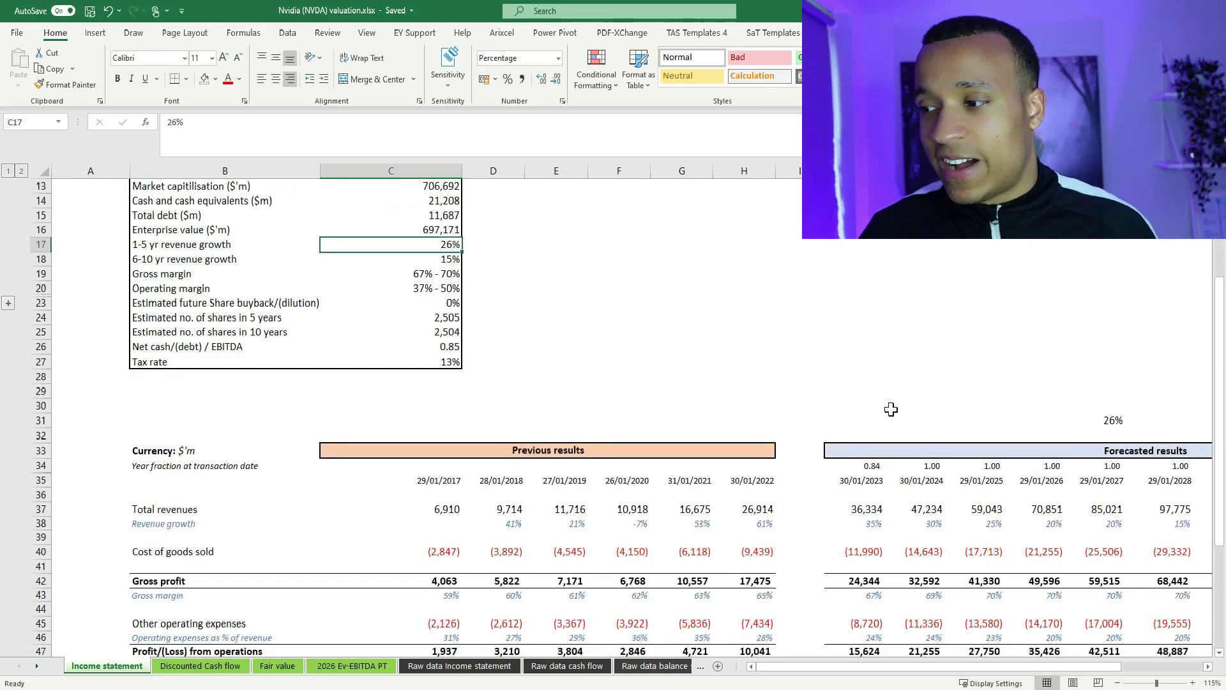
click(866, 526)
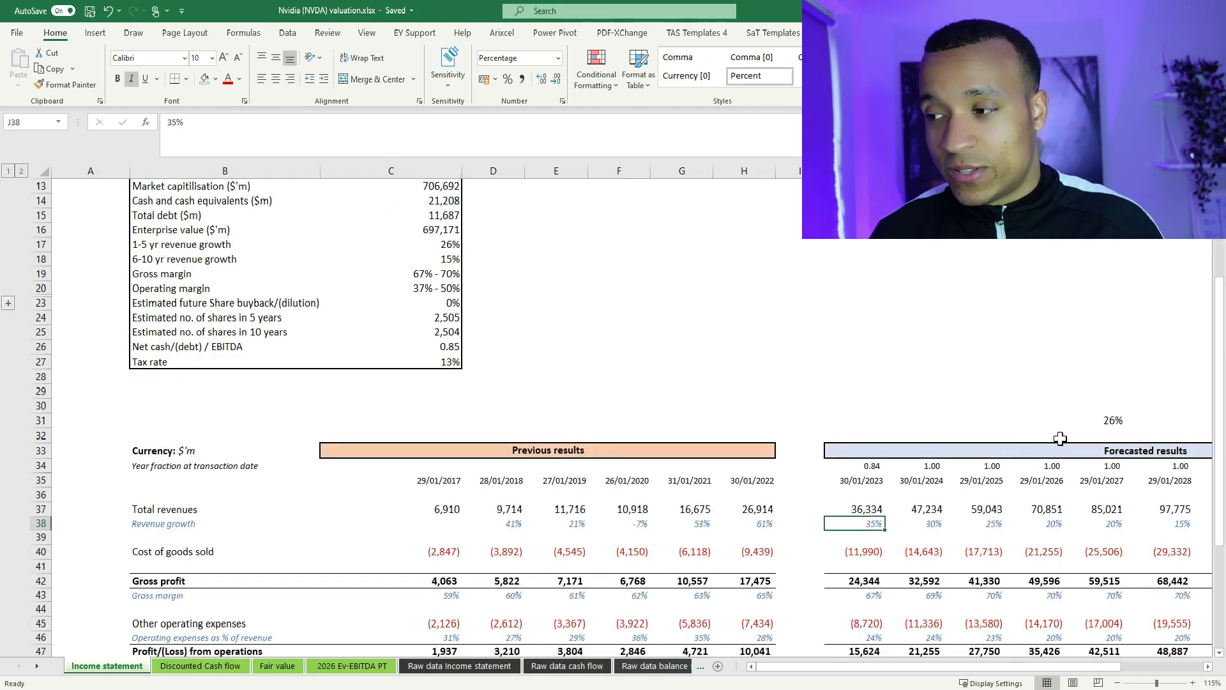
key(Right)
key(Right)
key(Right)
key(Right)
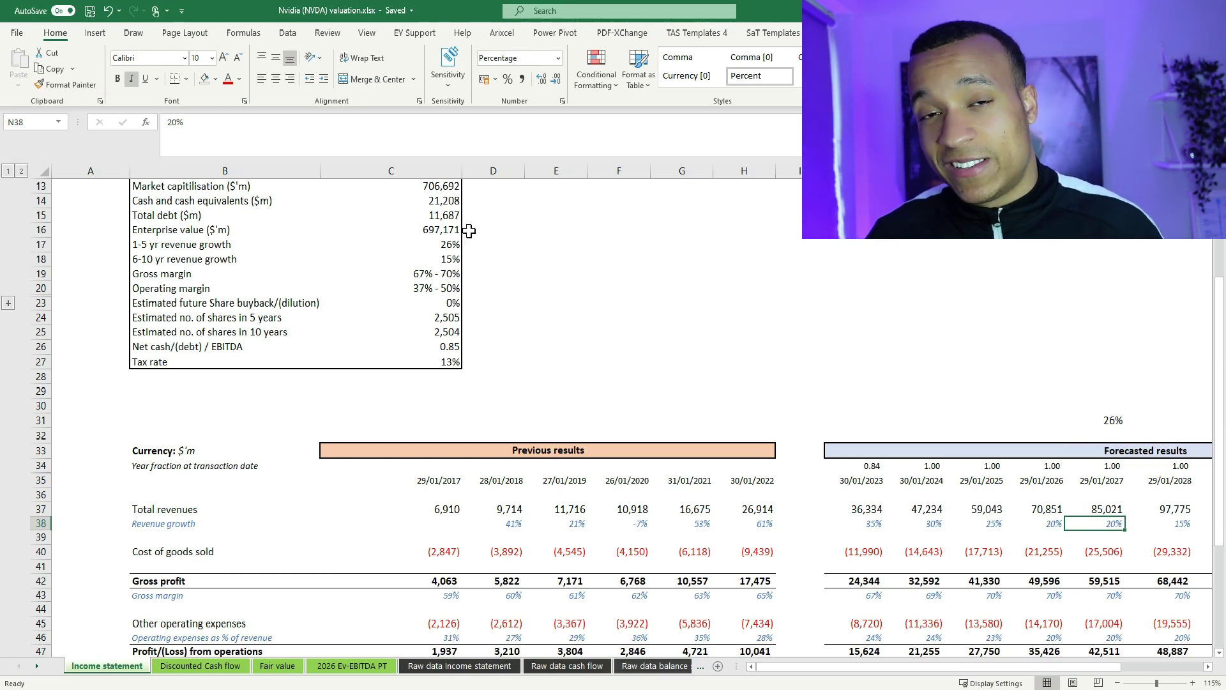
click(437, 247)
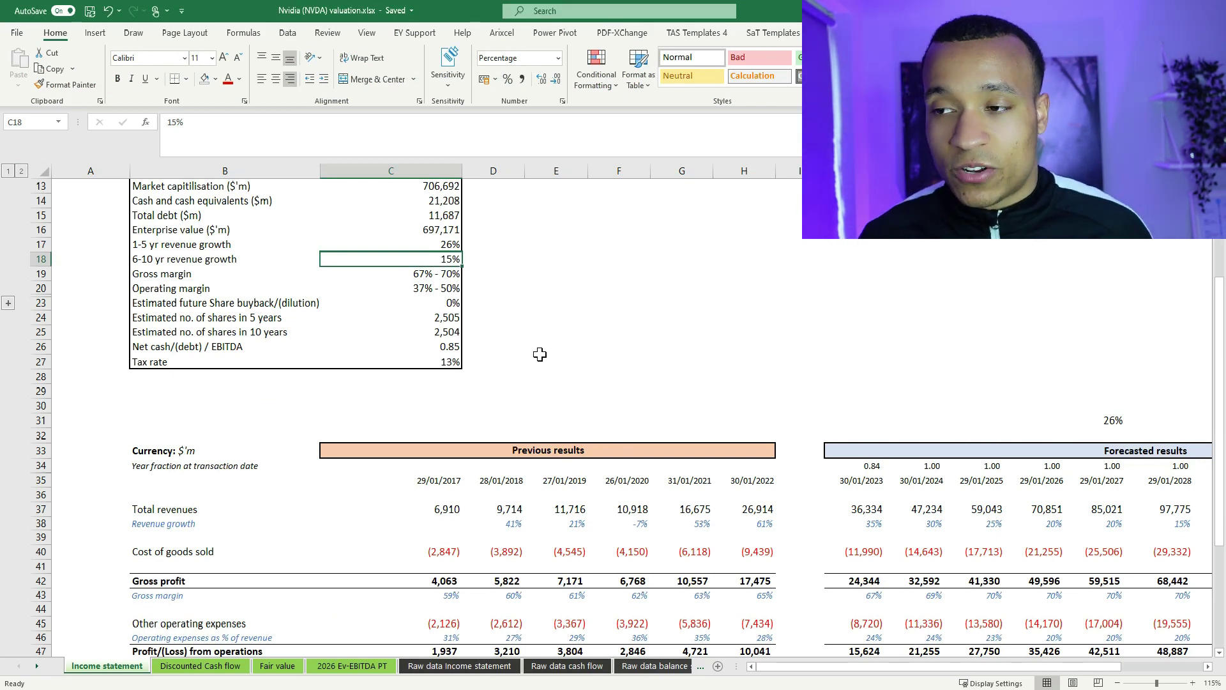
Review the gross margin input and compare the 2022 gross margin with the forecast margins through 2025
click(440, 274)
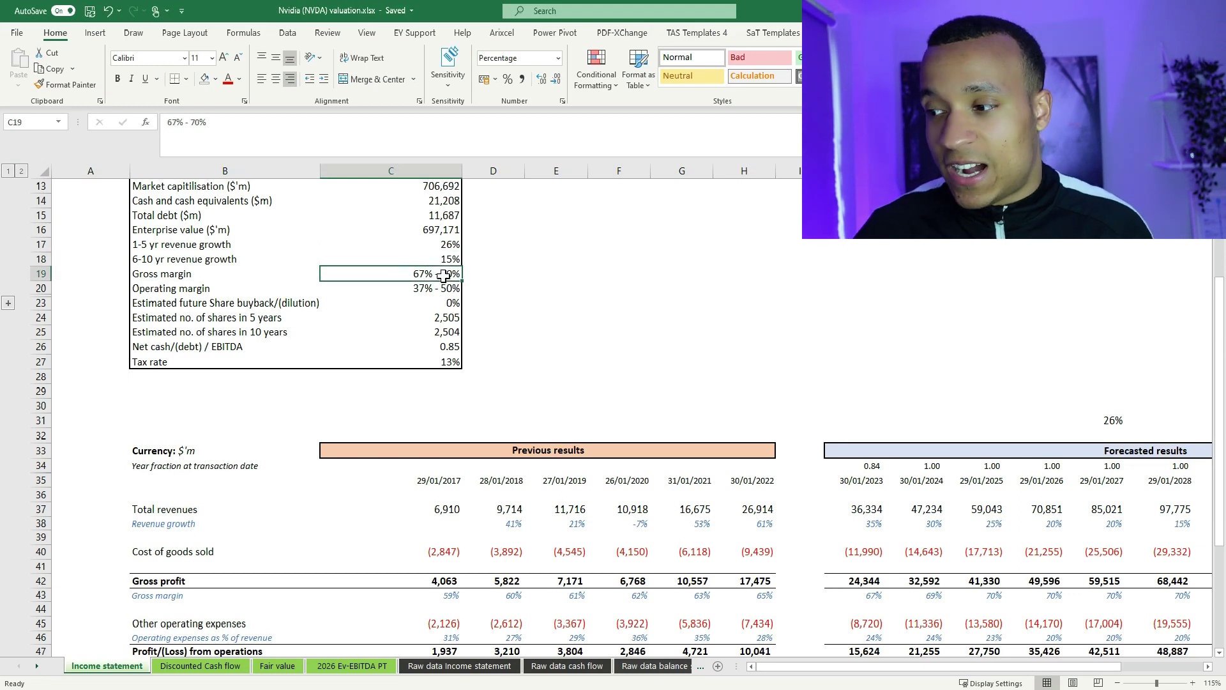
click(920, 581)
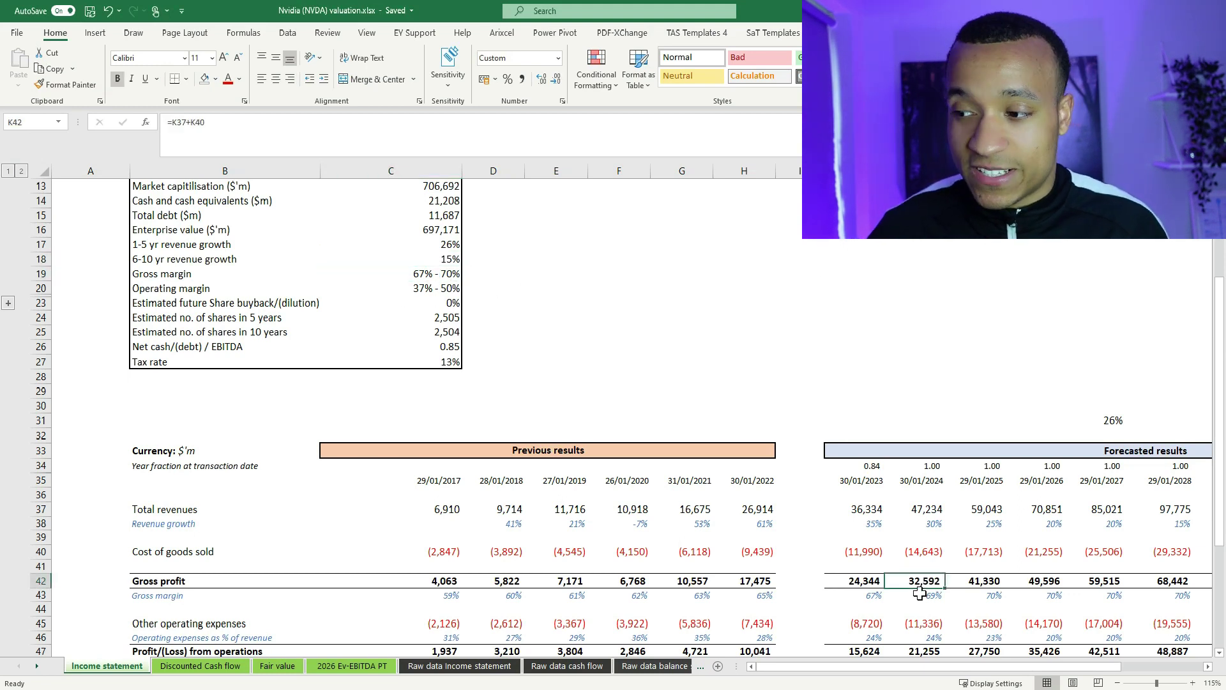
click(913, 598)
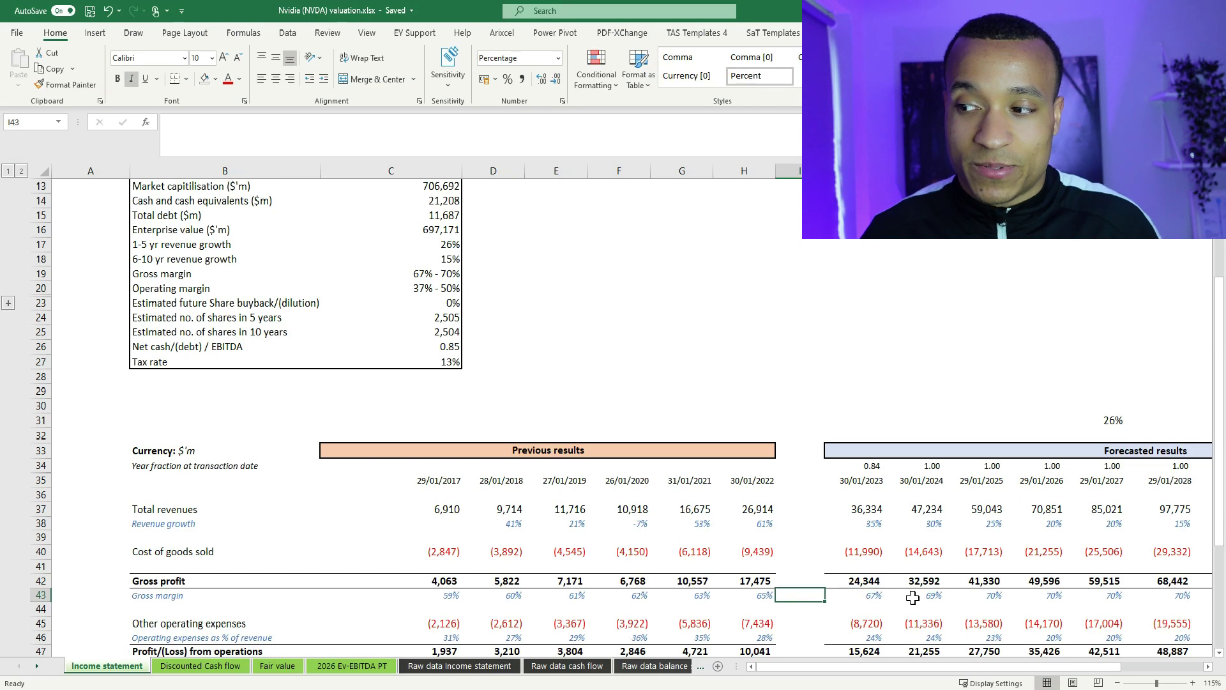
click(775, 480)
click(763, 598)
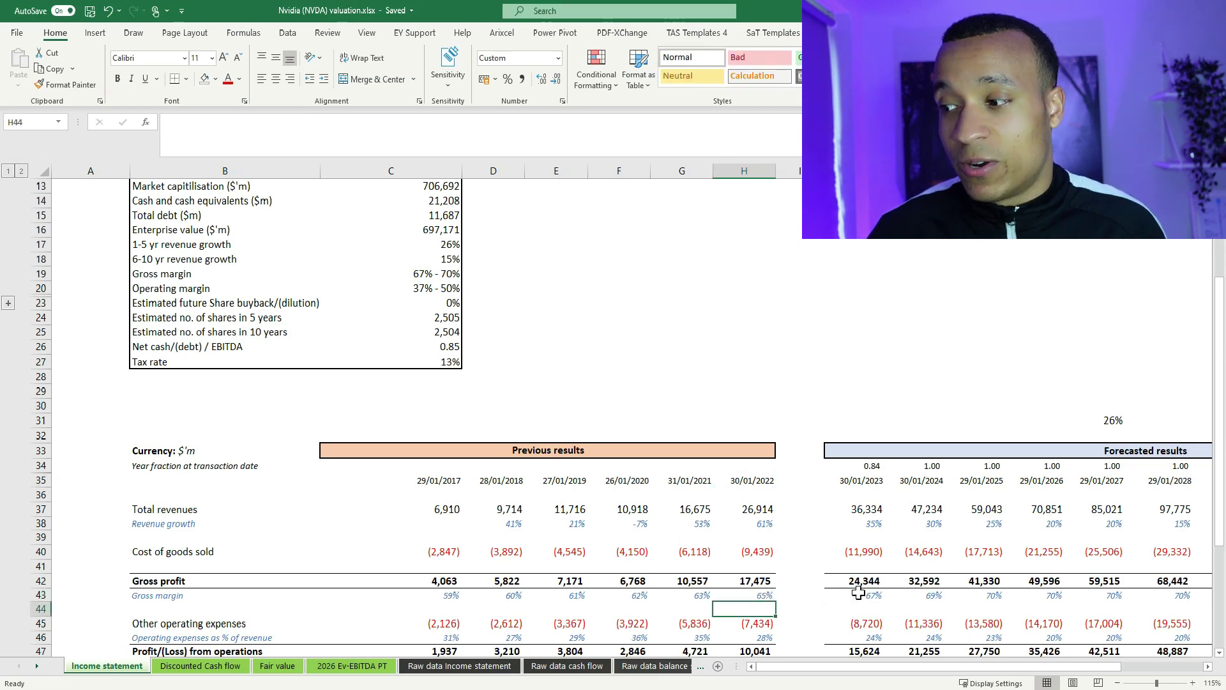
click(859, 594)
key(Right)
key(Right)
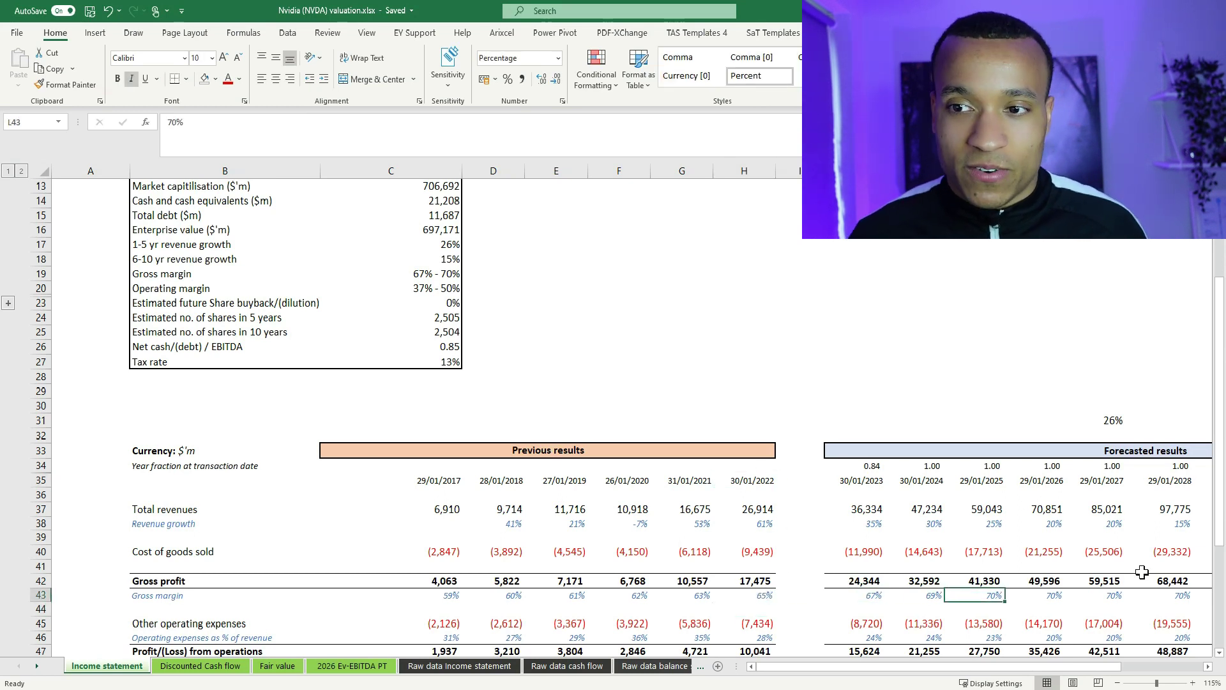
Review the operating margin input and follow the operating margin row from 30/01/2022 into the forecast years
click(450, 290)
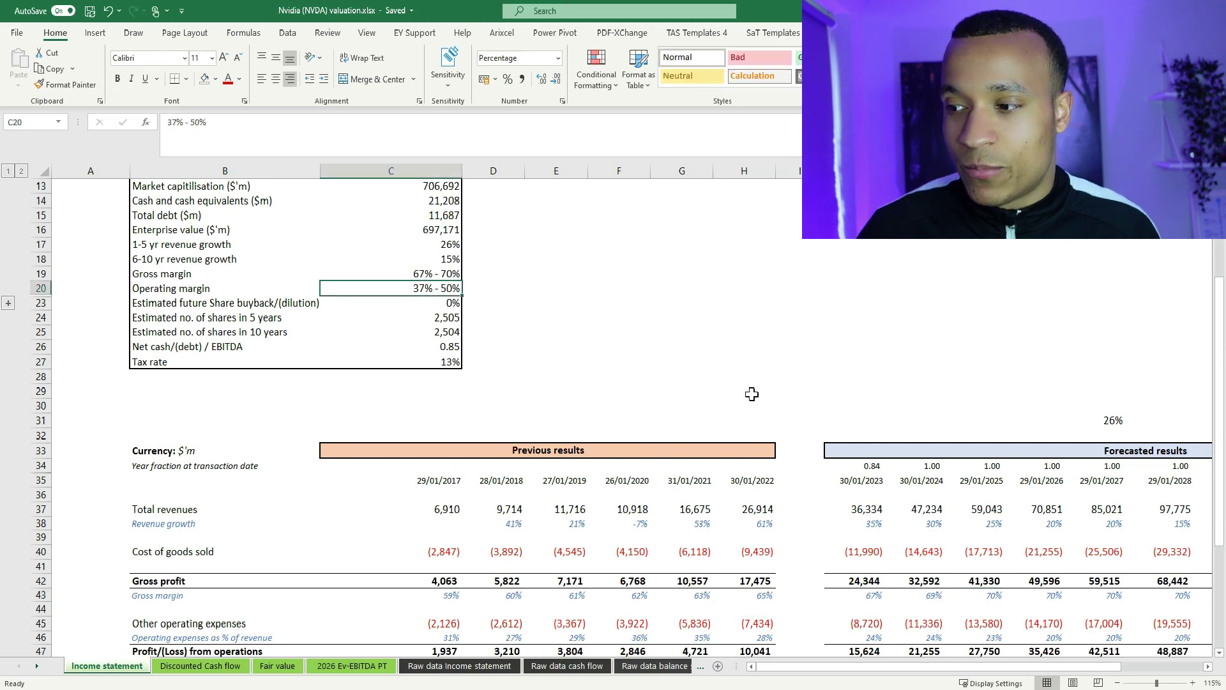
scroll(804, 594, down, 1)
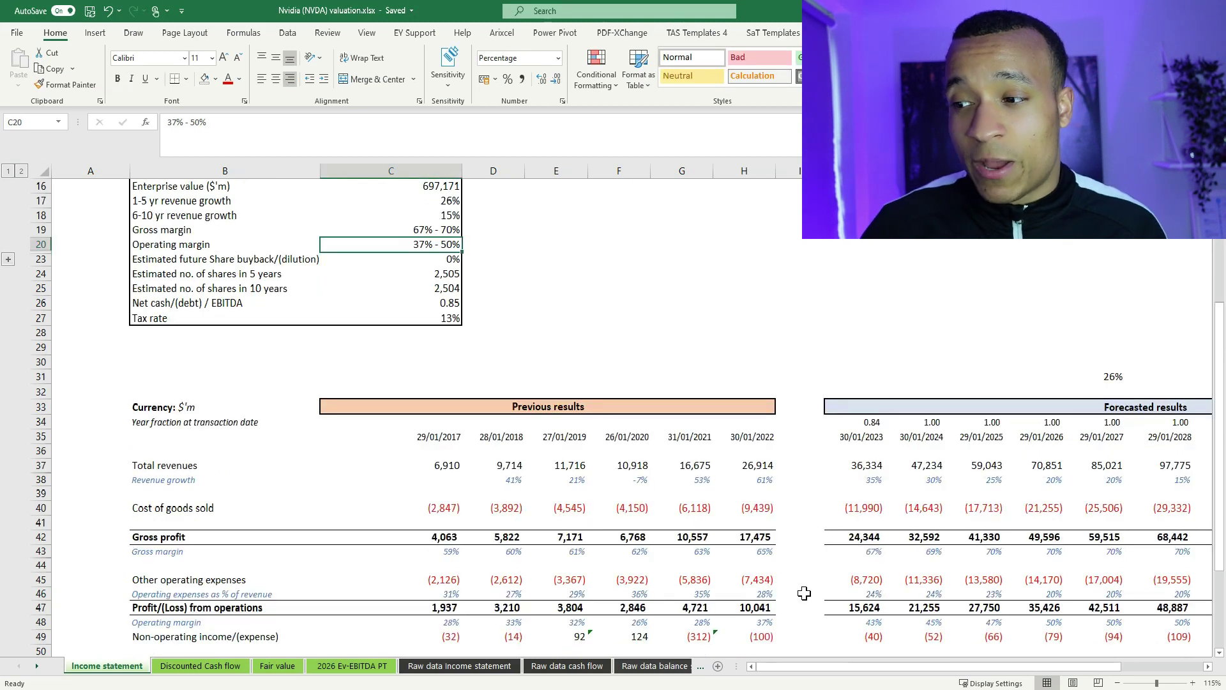
scroll(771, 578, down, 1)
click(769, 577)
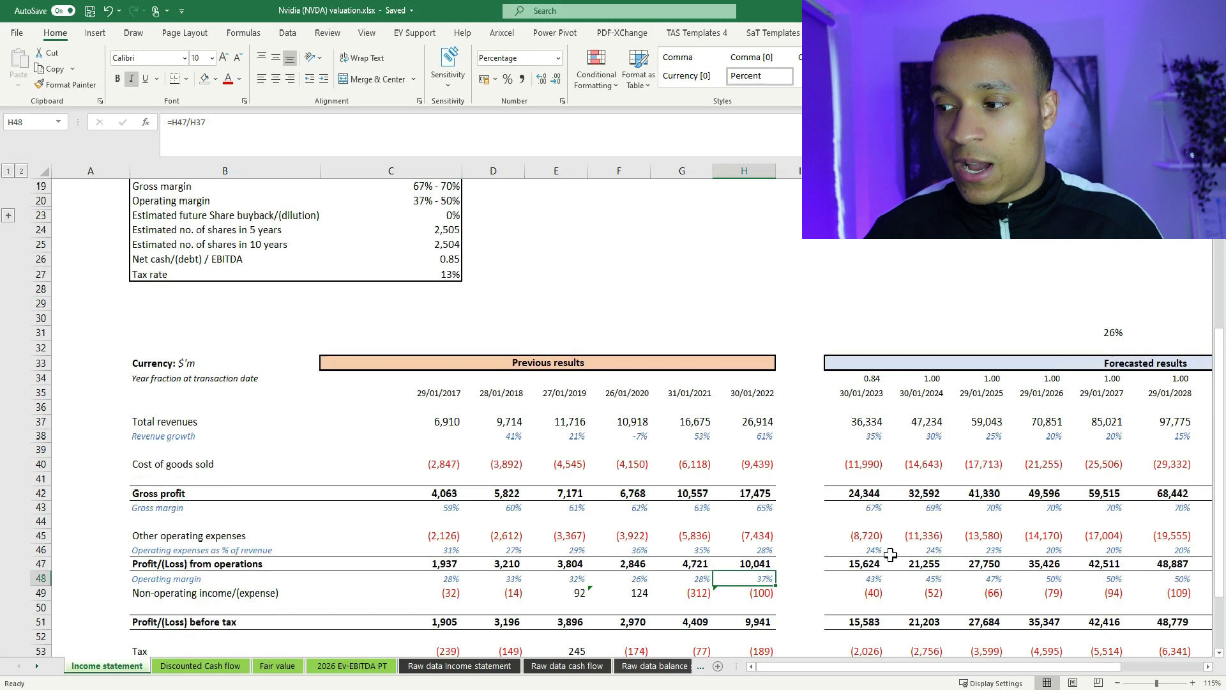
key(Right)
key(Right)
key(Right)
key(Right)
key(Right)
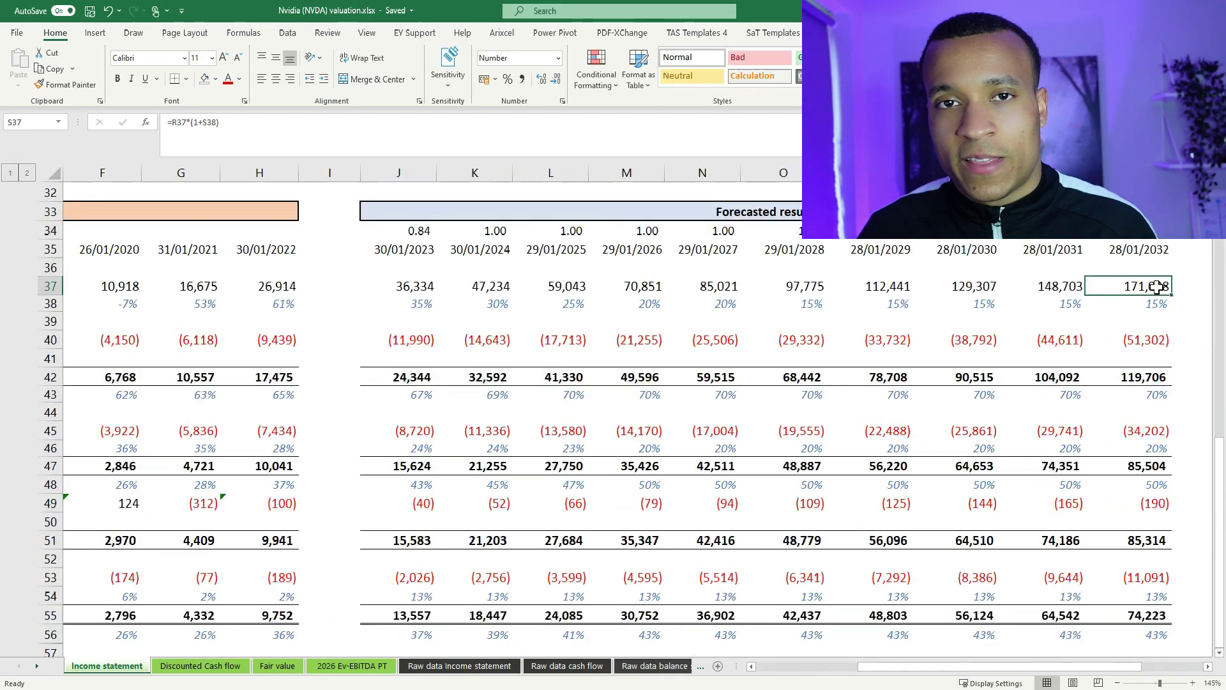
Compare total revenues and after-tax profit in the 30/01/2022 results with the 28/01/2032 forecast
click(285, 291)
click(1144, 285)
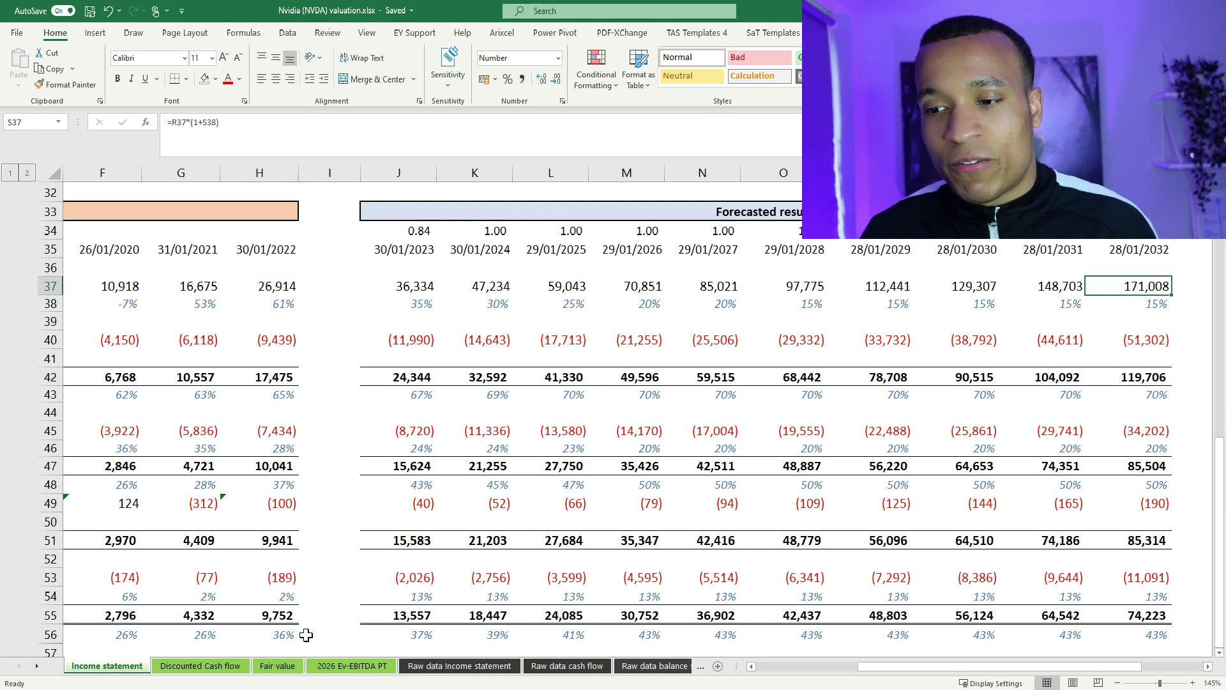
click(285, 618)
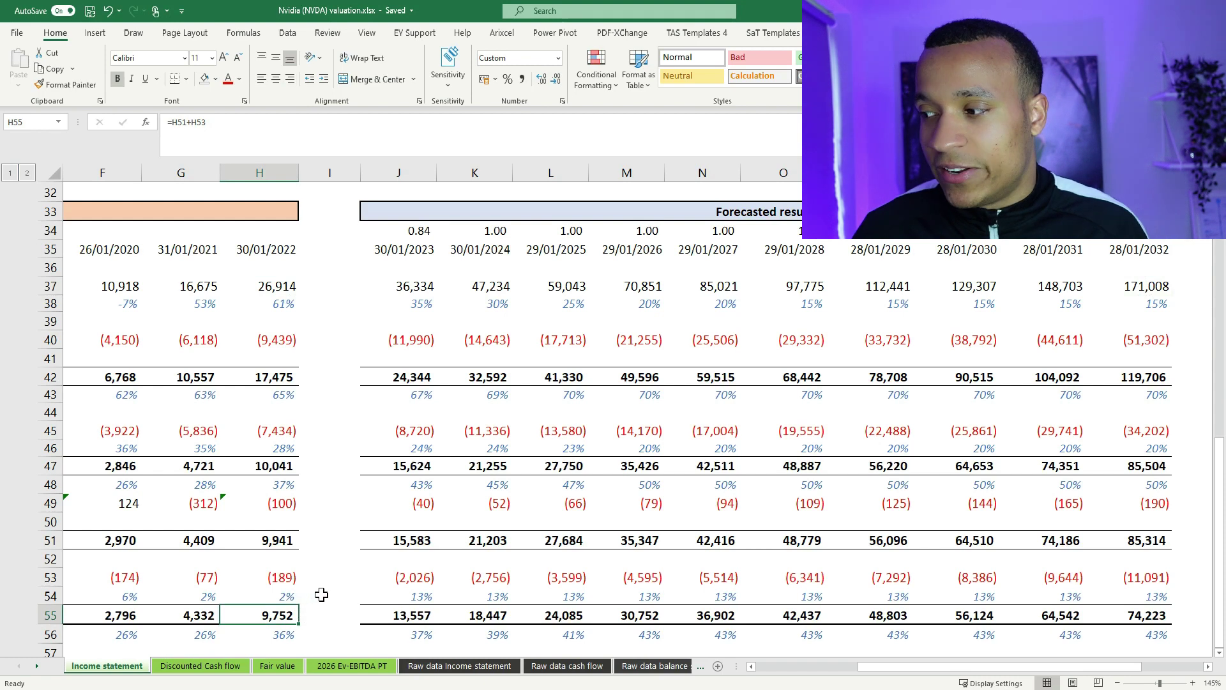
click(1132, 619)
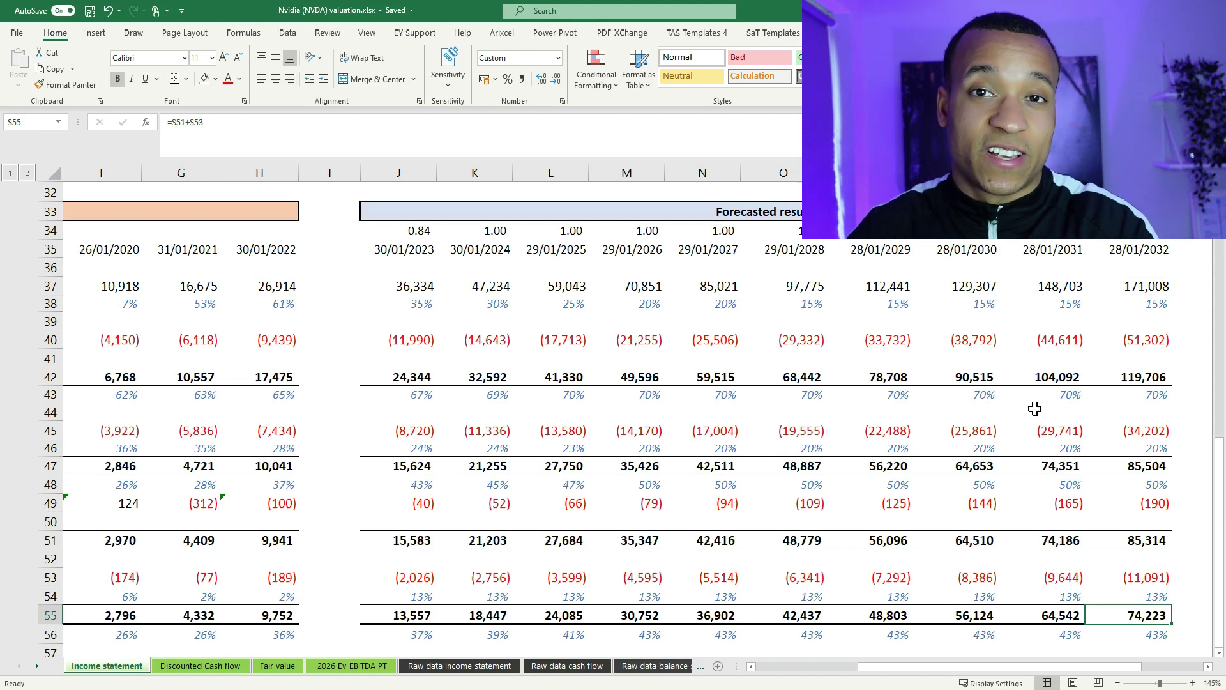
Open the Discounted Cash flow sheet and inspect the Beta and WACC cells in the cost of capital table
key(ctrl+Page_Down)
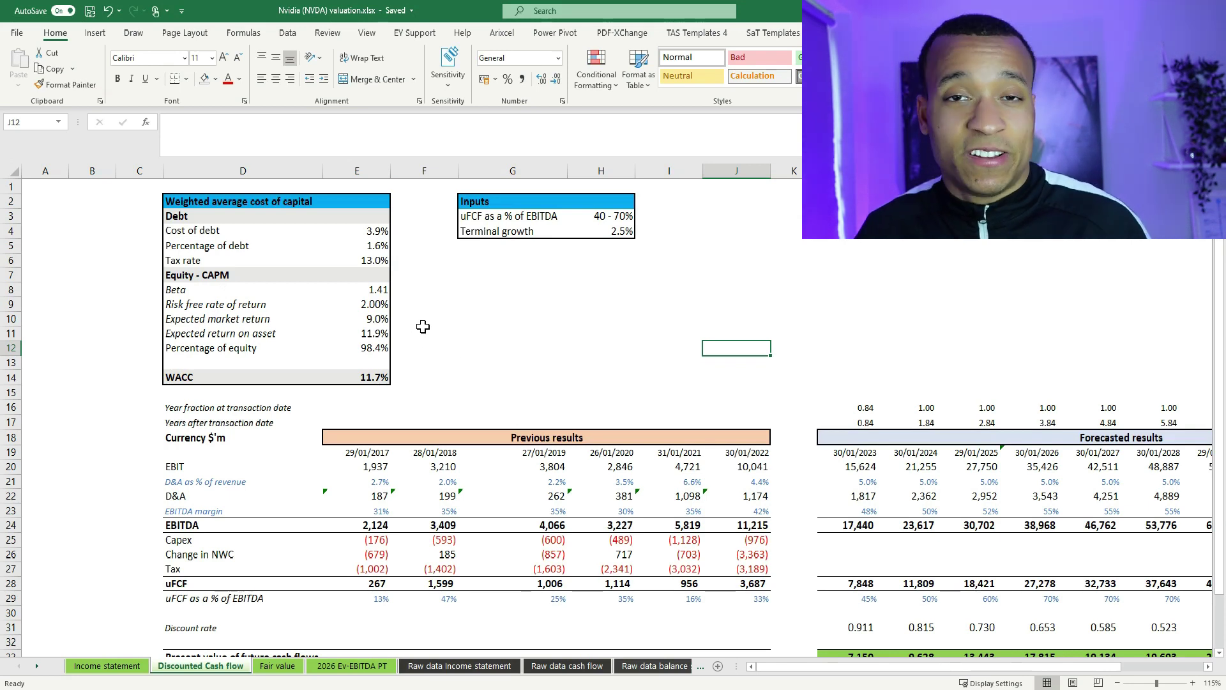
click(371, 292)
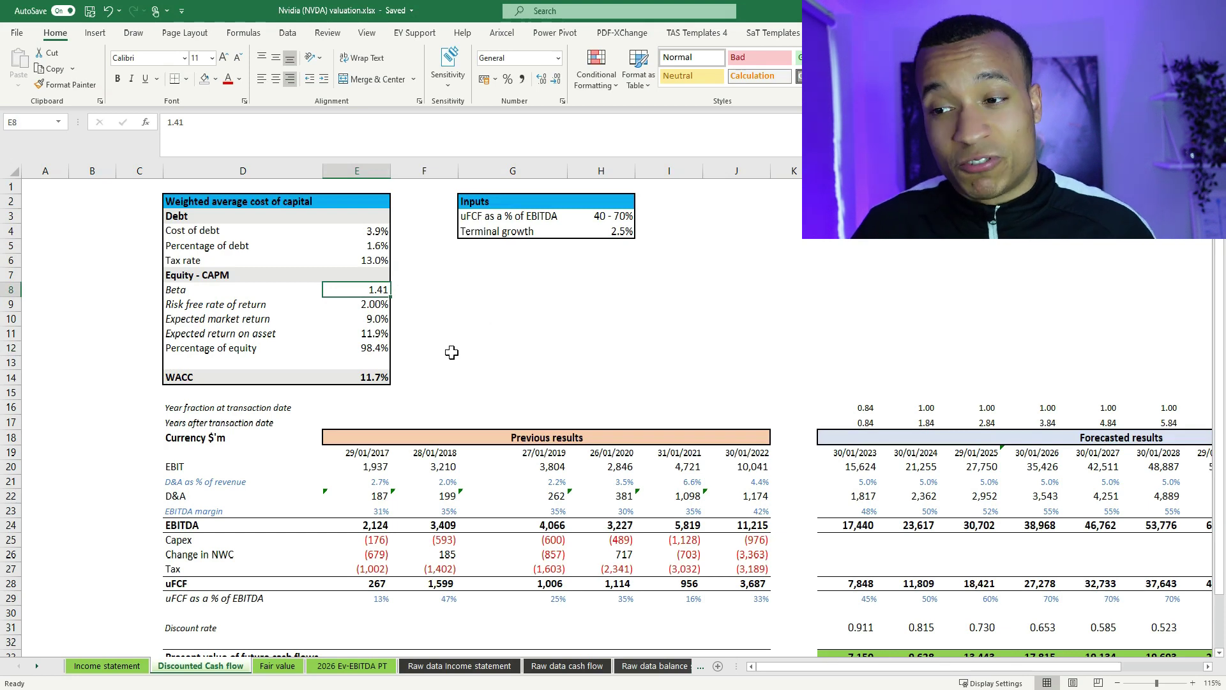
click(376, 377)
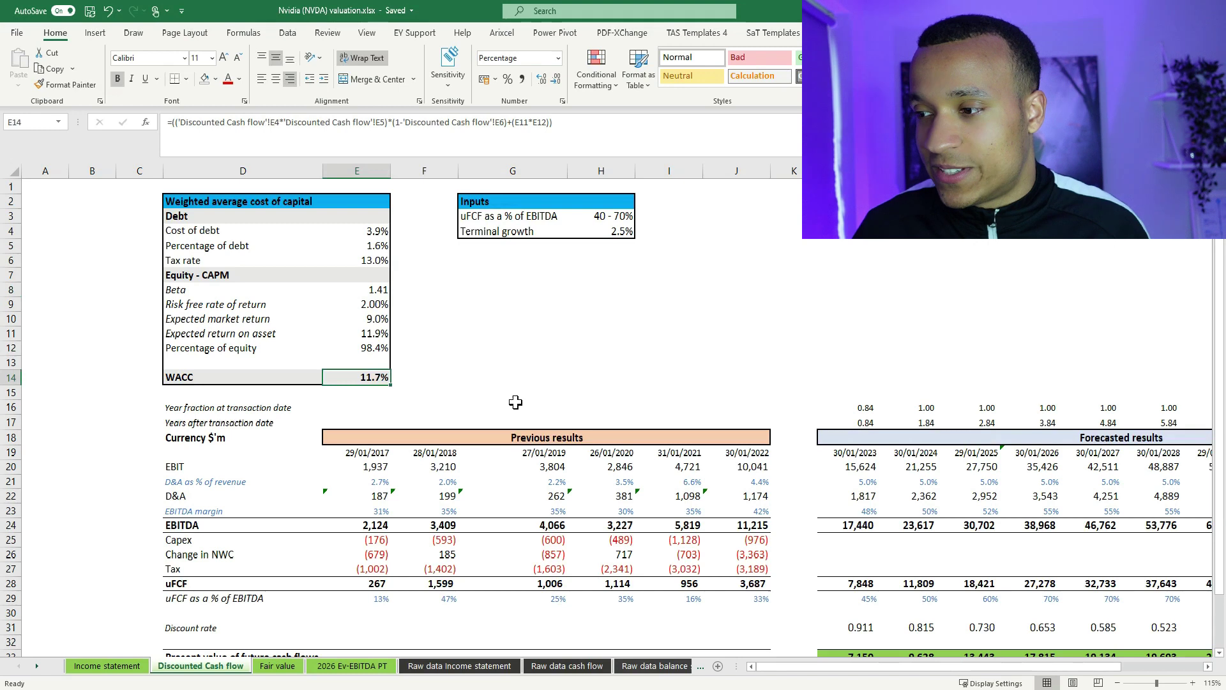
Examine the EBITDA margin row across the previous results and all forecast years through 30/01/2032
scroll(796, 381, down, 1)
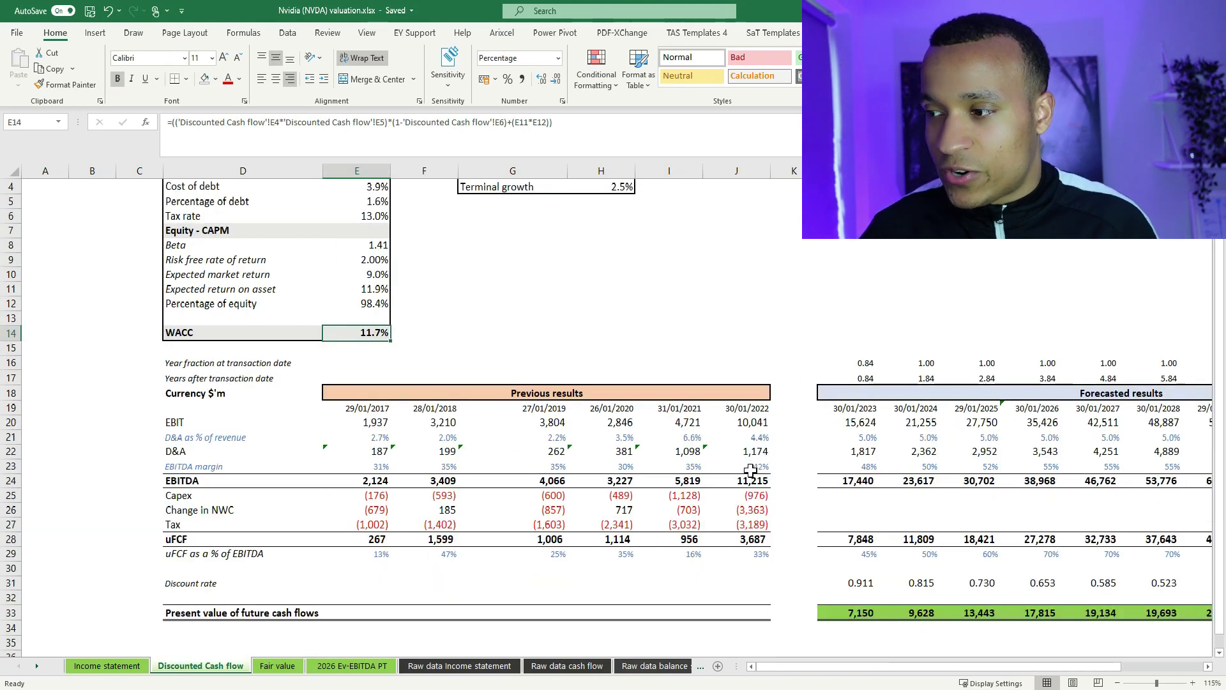
click(879, 467)
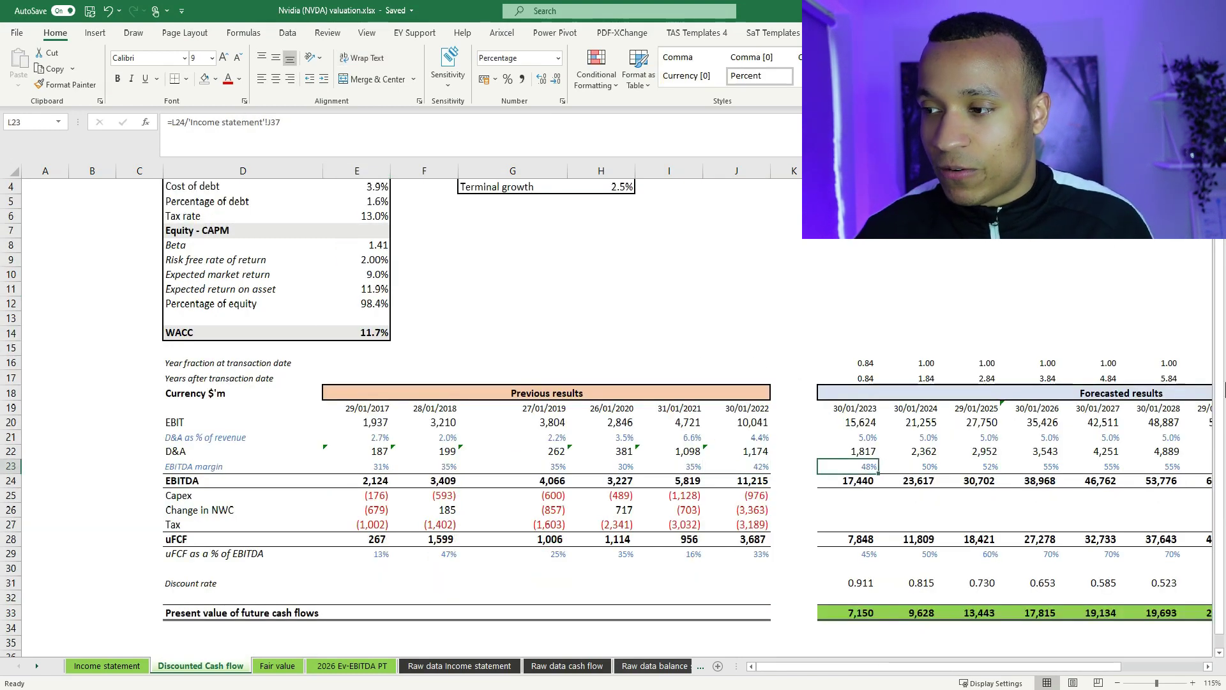
key(Left)
key(Left)
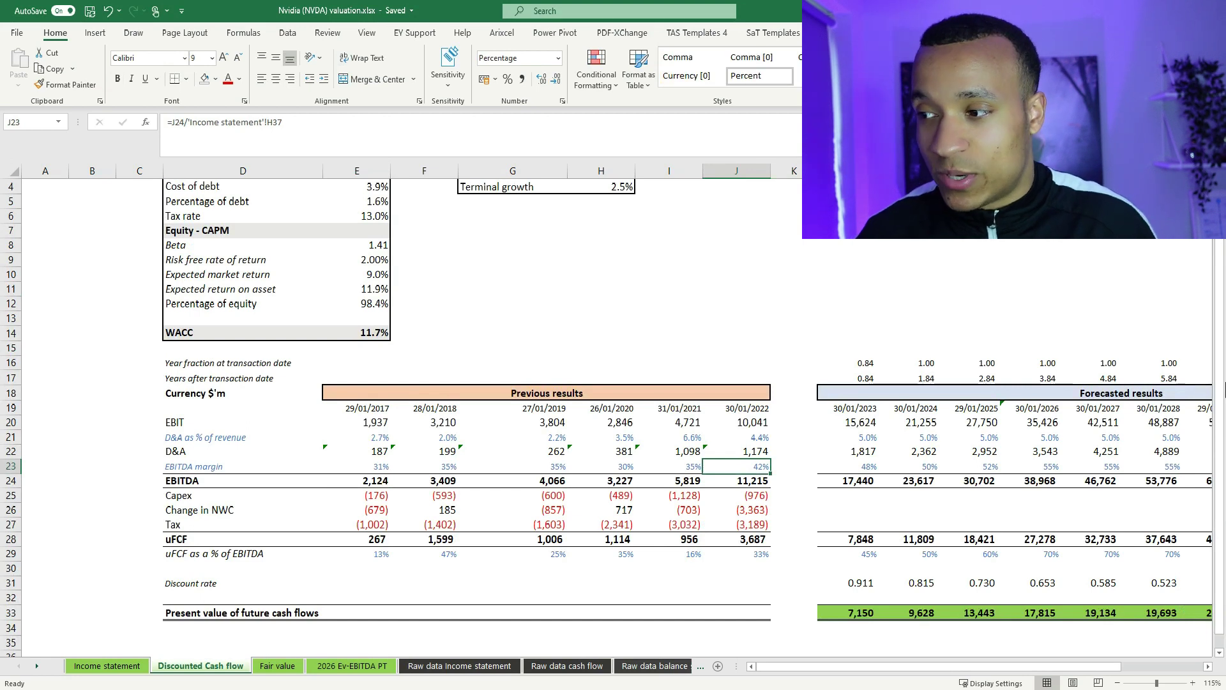
key(Right)
key(Right)
key(Right)
key(Right)
key(Right)
key(Right)
key(Right)
key(Right)
key(Right)
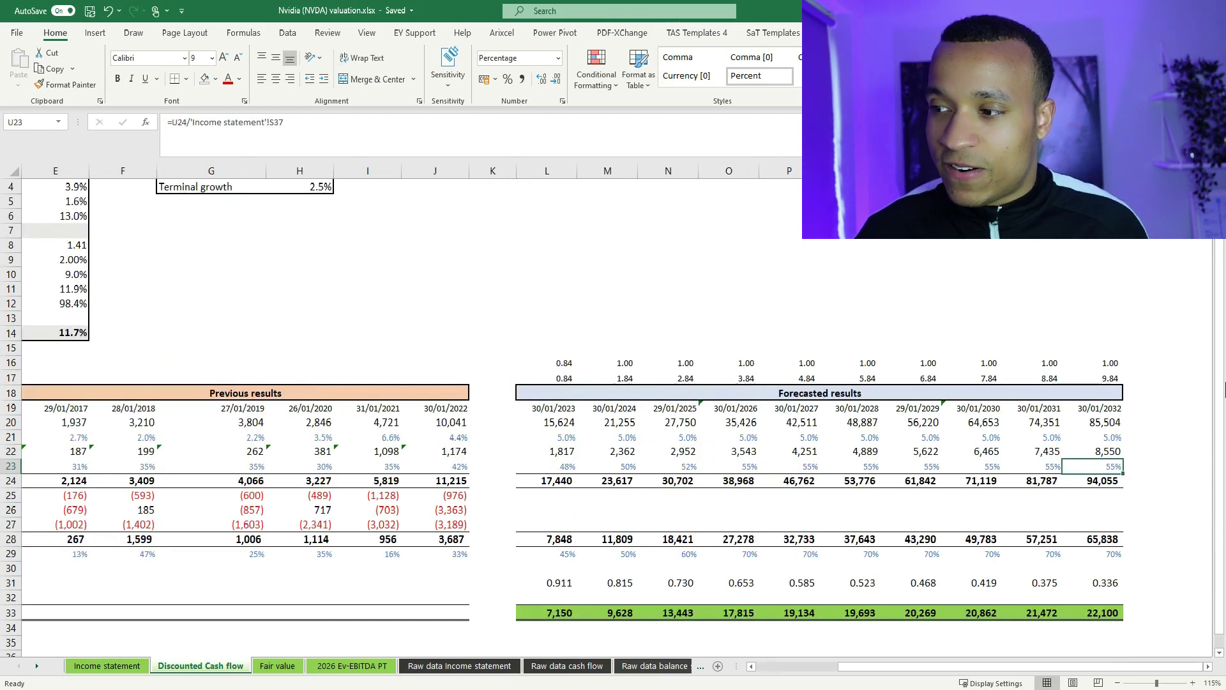
key(Left)
key(Left)
key(Left)
key(Left)
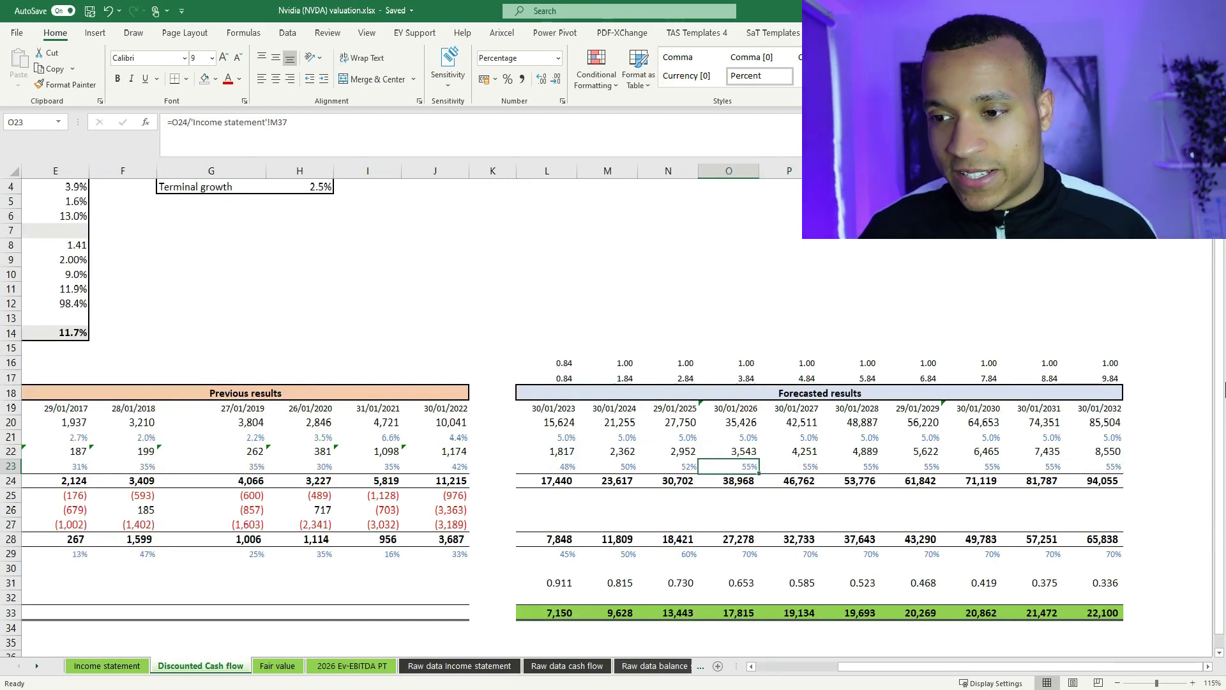
key(Left)
key(Left)
key(Left)
key(Left)
key(Left)
key(Left)
key(Left)
key(Left)
key(Left)
key(Left)
key(Left)
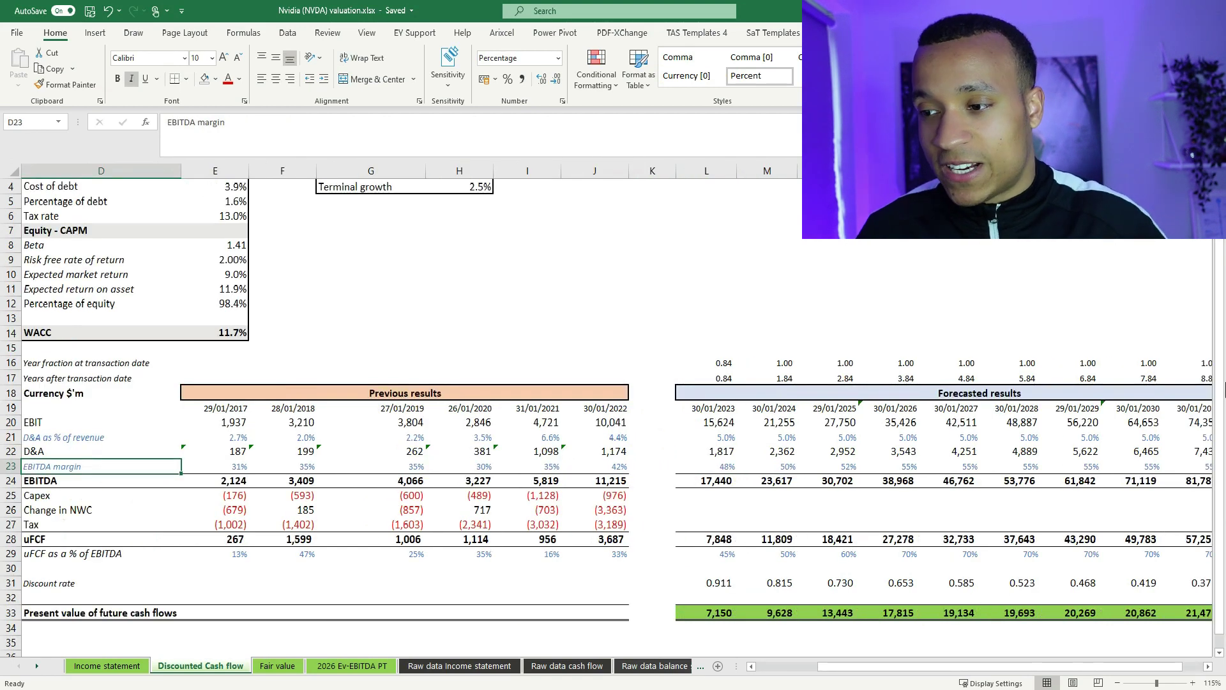
Review uFCF as a % of EBITDA from 30/01/2022 into the forecast years, and the historical Capex figures in E25:J25
click(618, 554)
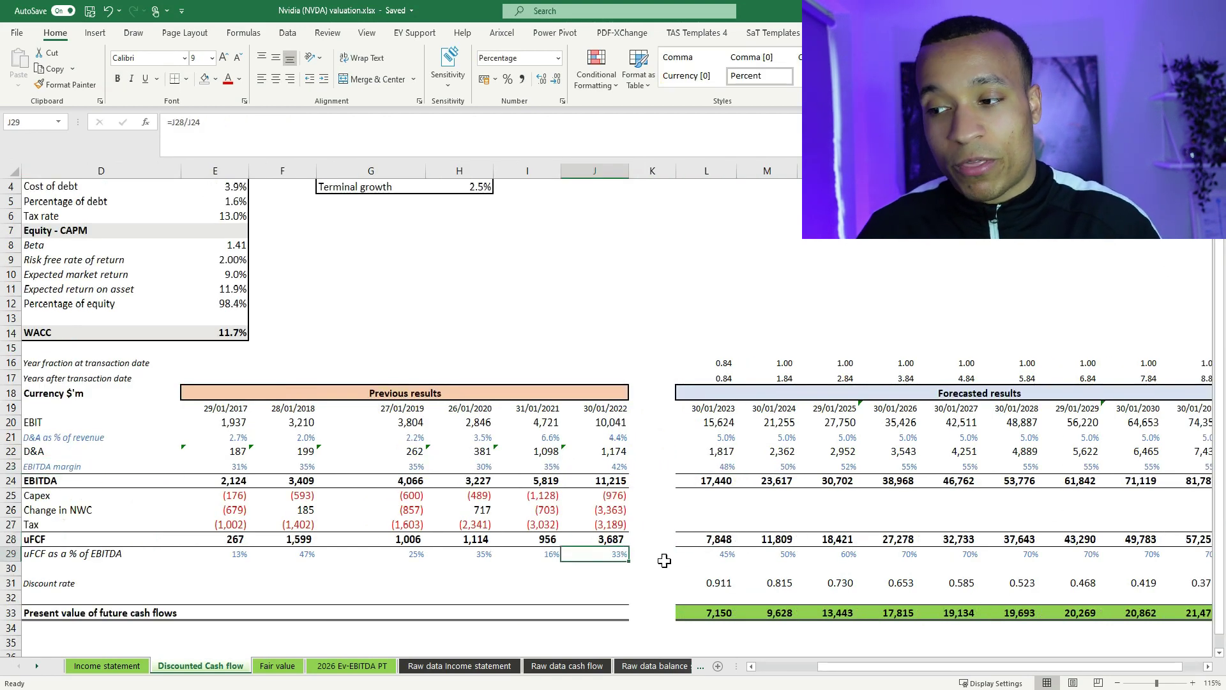
key(Right)
key(Right)
key(Right)
key(Right)
key(Right)
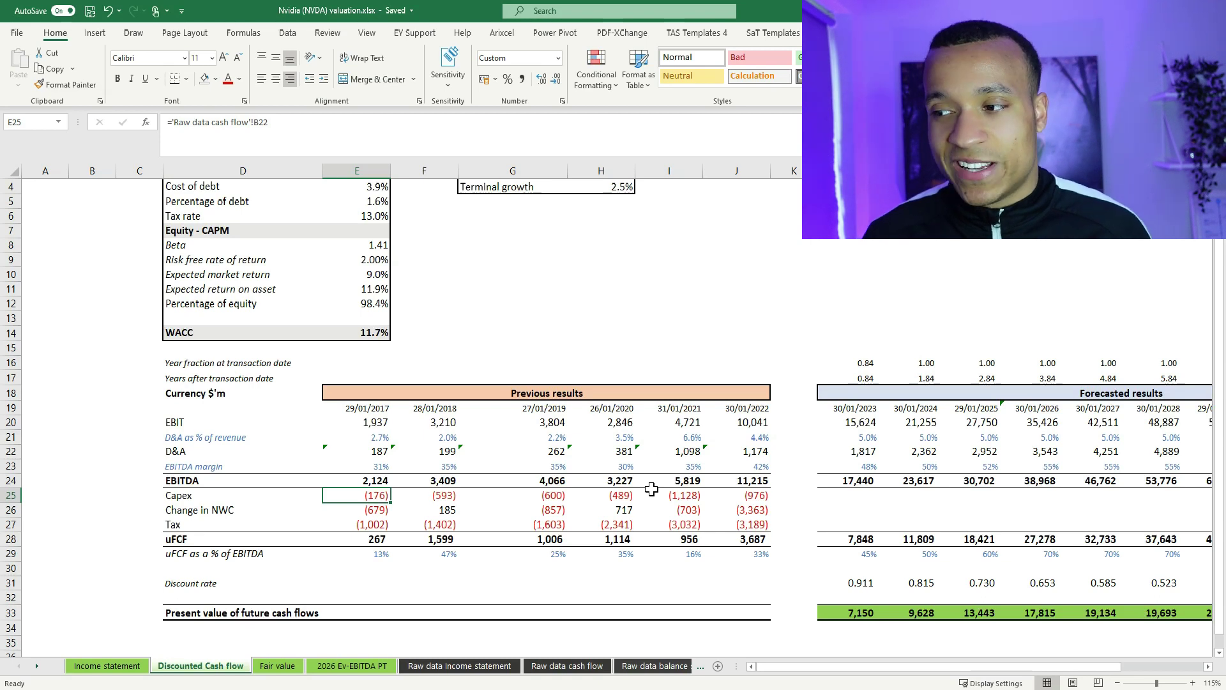
key(Right)
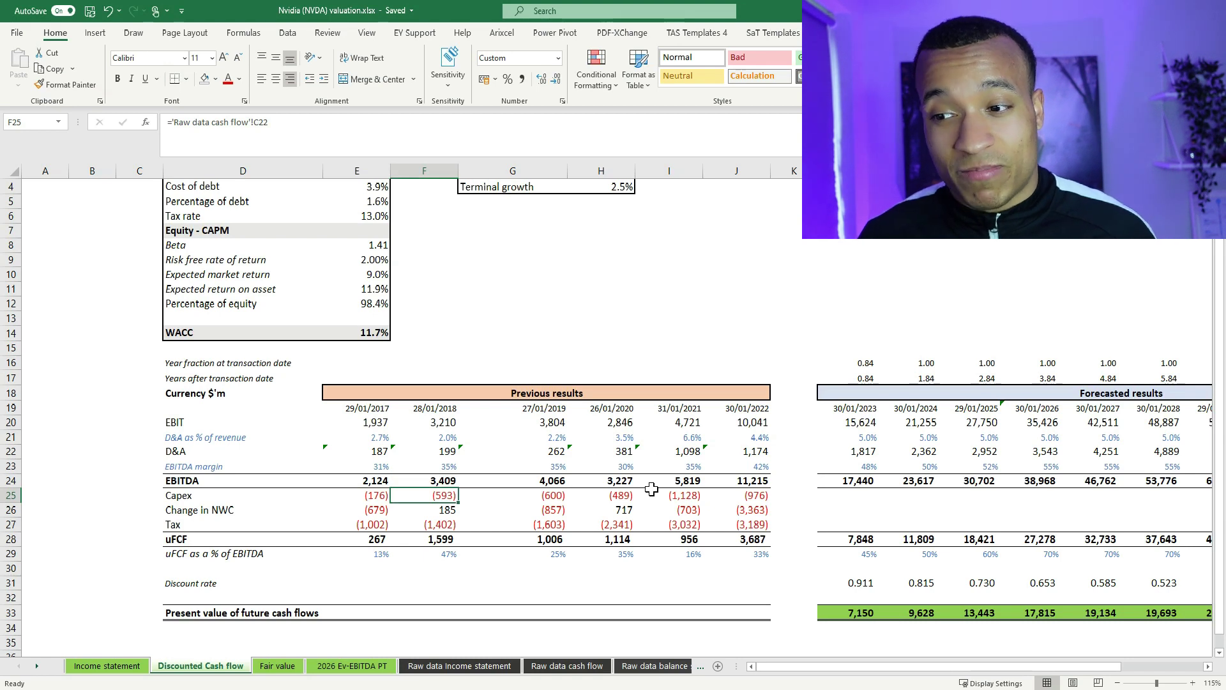
drag(367, 500, 728, 497)
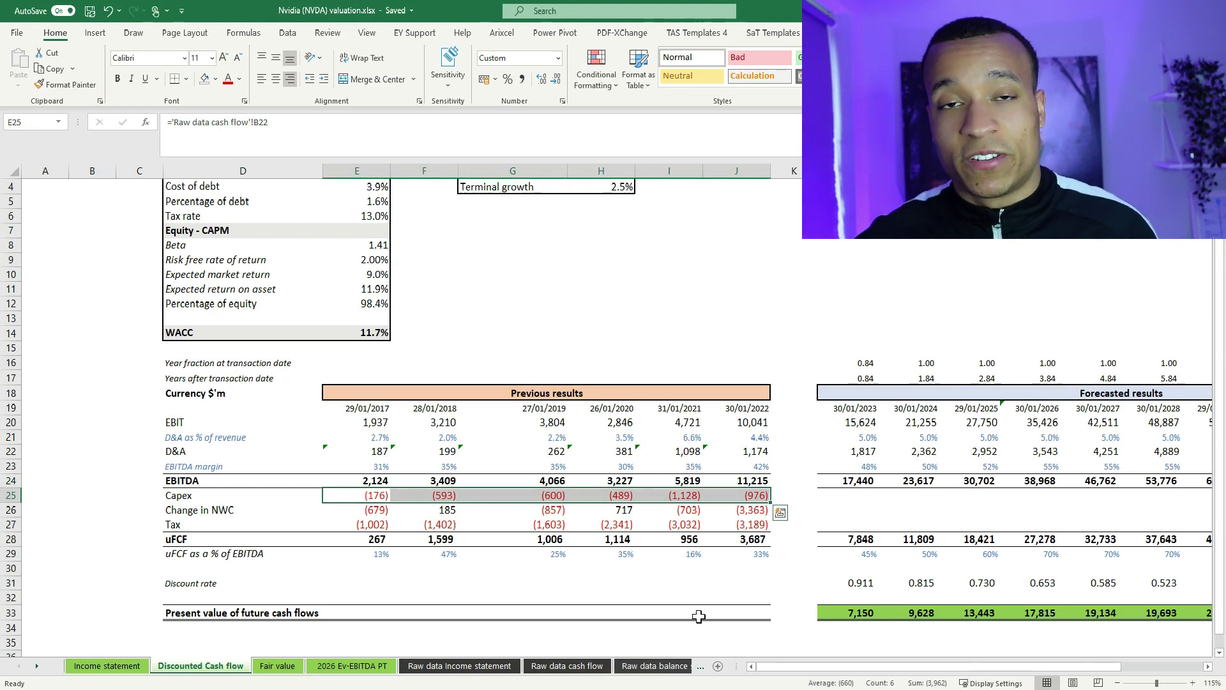
Open the Fair value sheet and inspect both intrinsic values per share and the expected PE ratio in 10 years
key(ctrl+Page_Down)
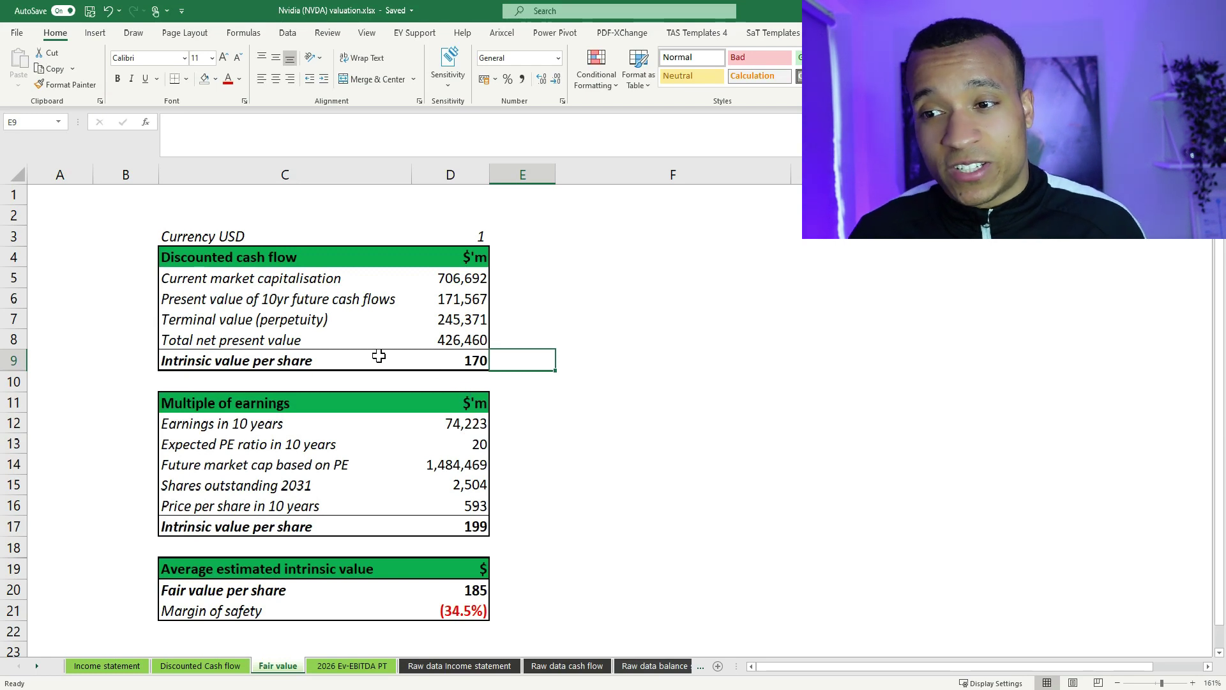
click(456, 356)
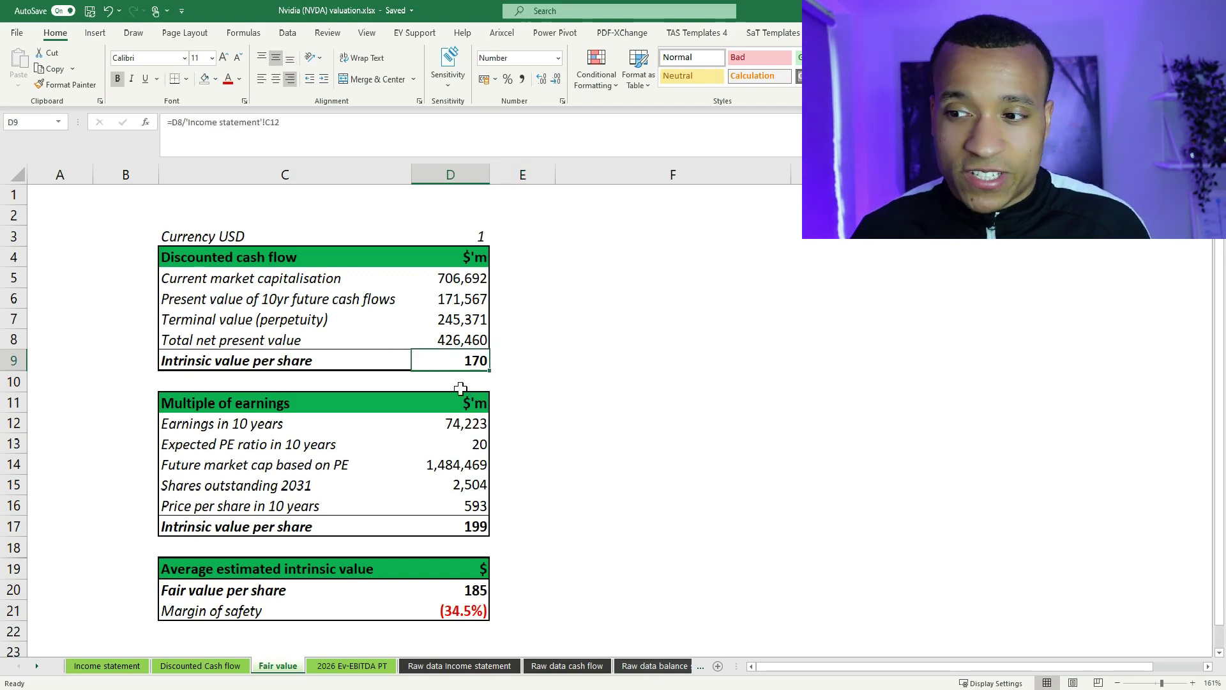
click(471, 524)
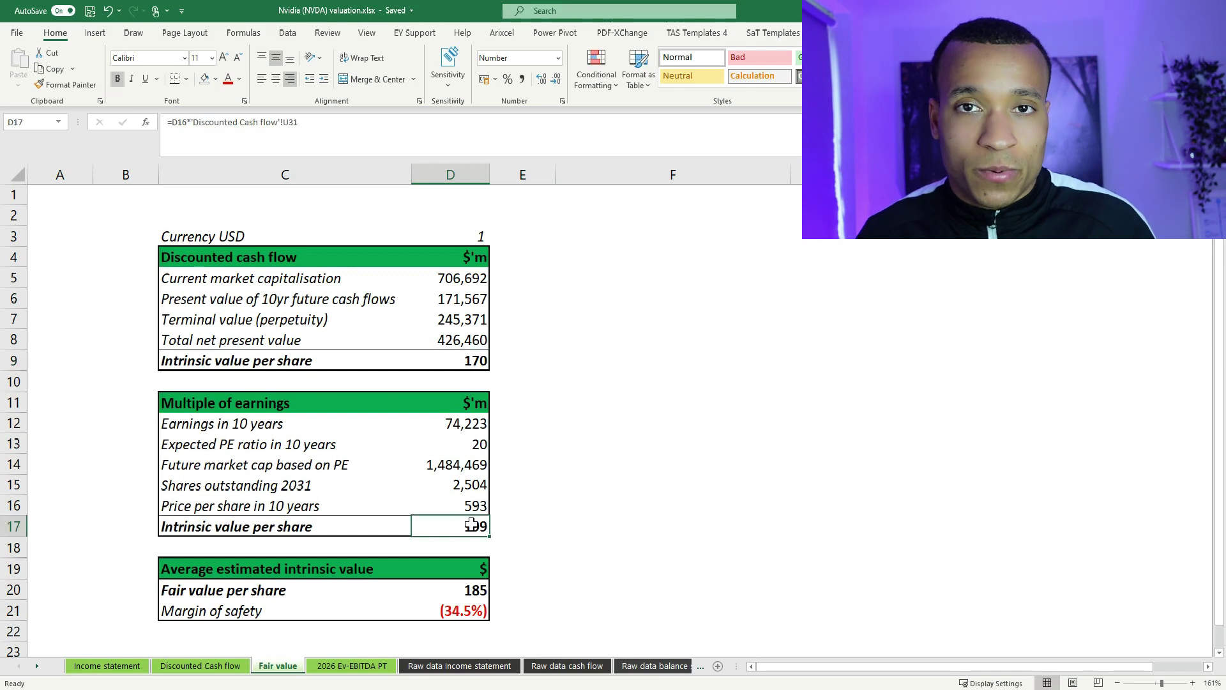
click(460, 442)
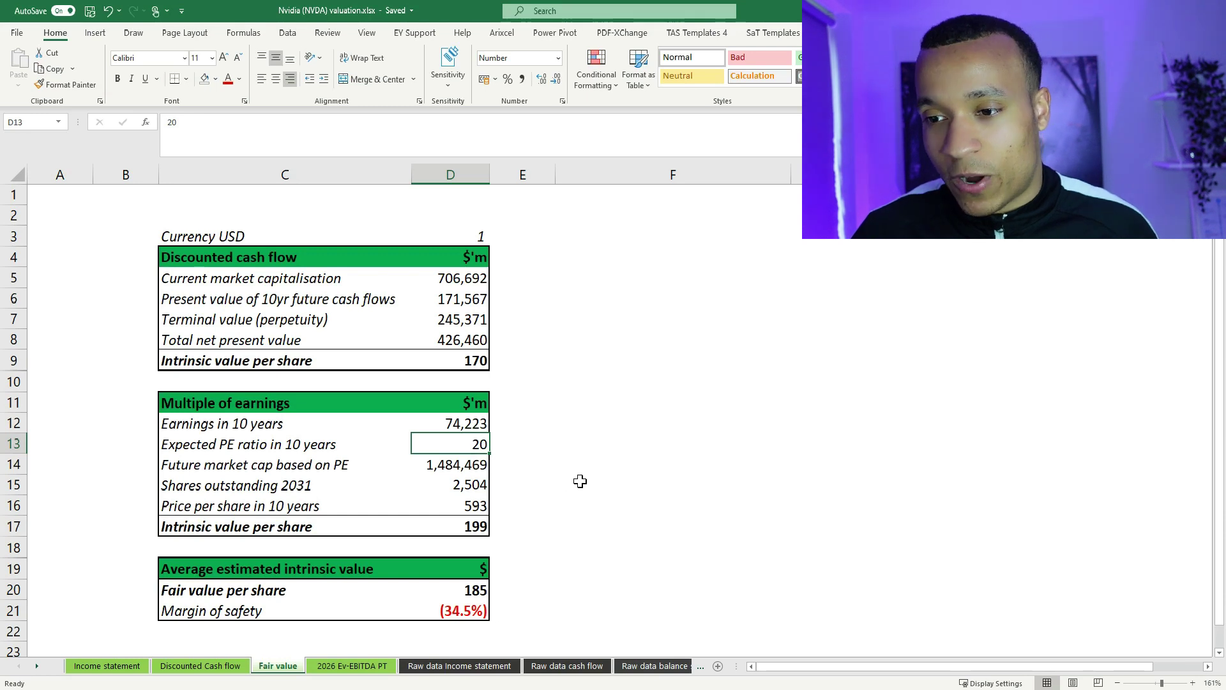
Try an expected PE ratio in 10 years of 25 in the Multiple of earnings table
click(445, 534)
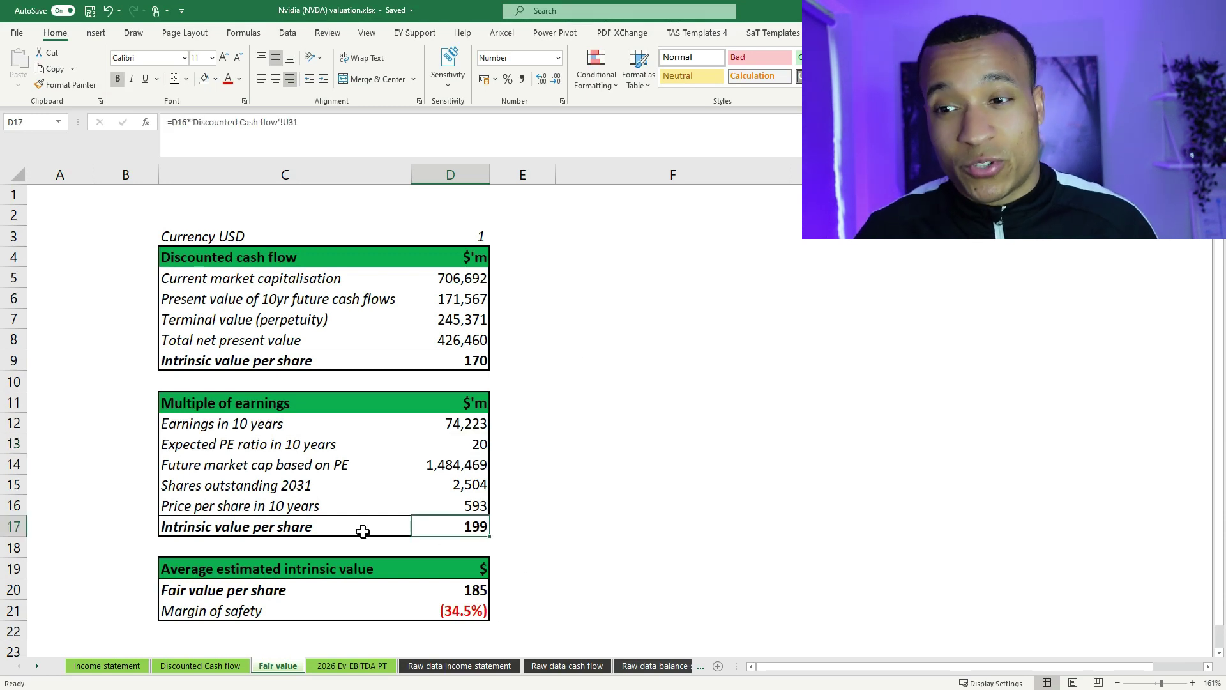
click(470, 446)
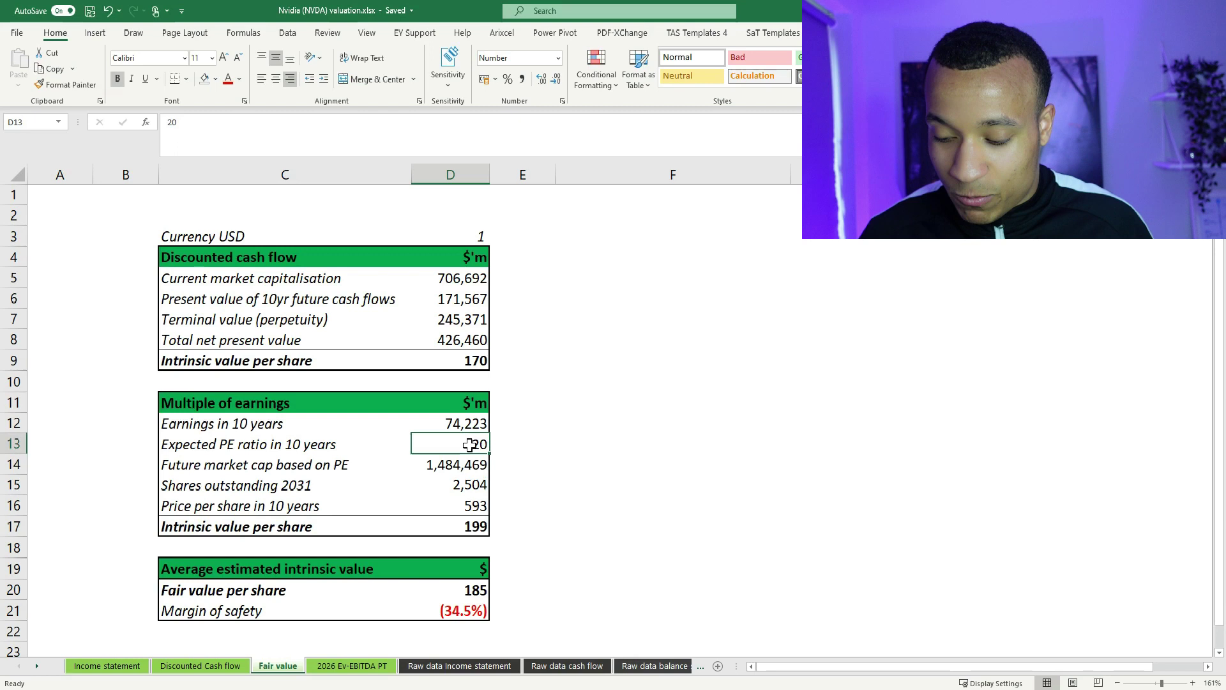
double_click(471, 445)
key(BackSpace)
text(5)
key(ctrl+Return)
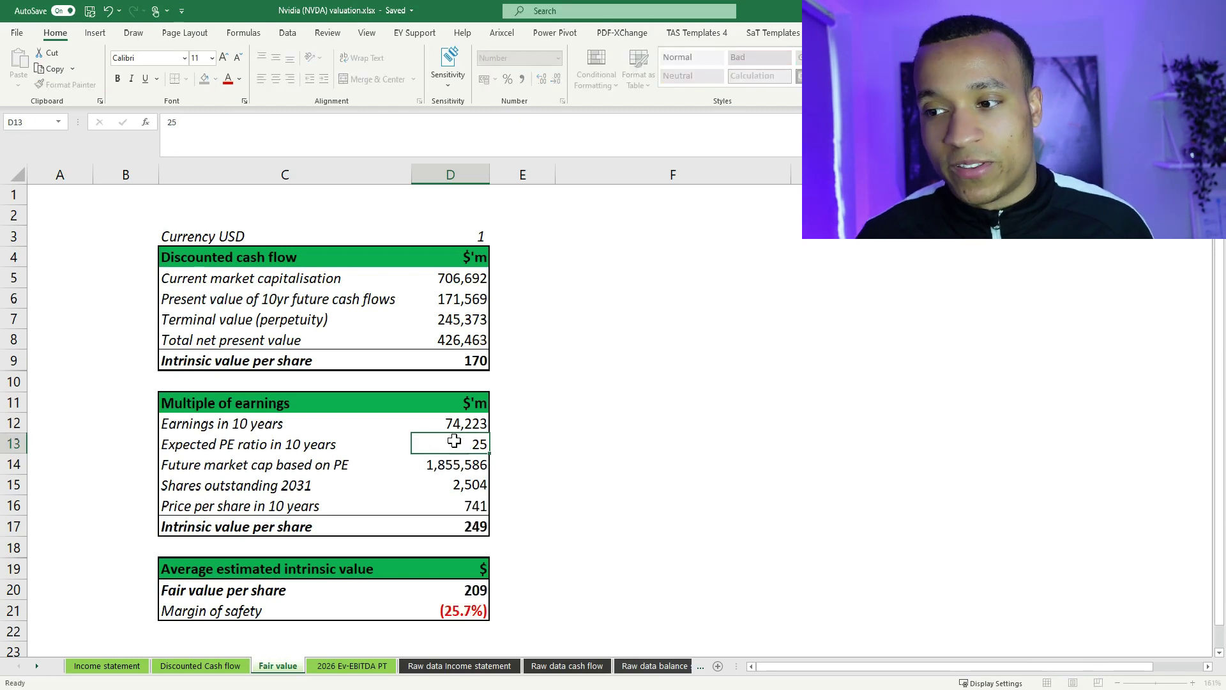
Inspect the future market cap, intrinsic value per share and price per share in 10 years under the trial PE ratio
click(444, 464)
click(485, 520)
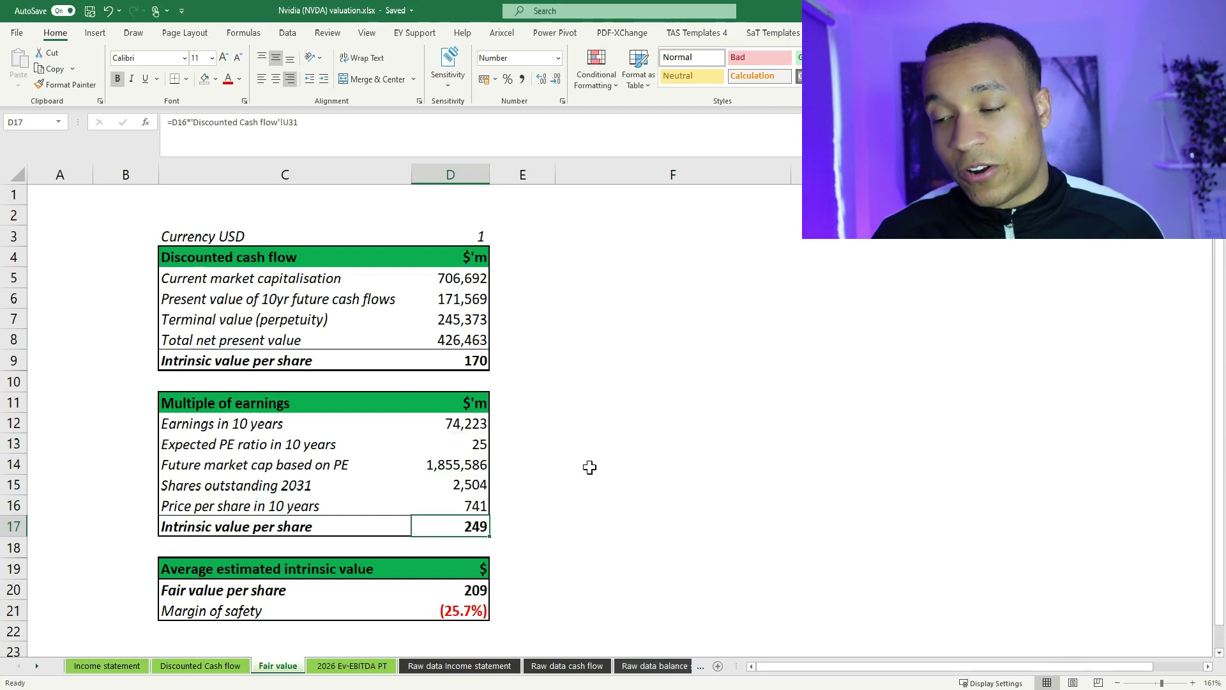
click(471, 499)
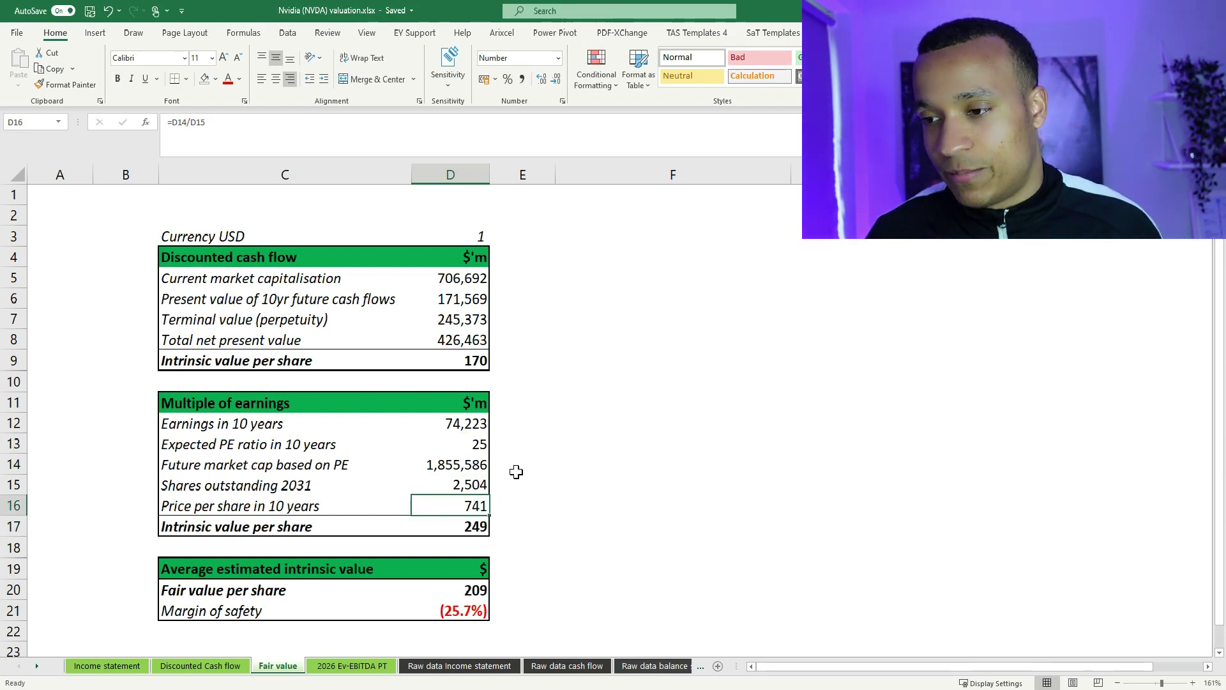
Undo the last change to the expected PE ratio in 10 years and check its cell
key(ctrl+z)
click(479, 507)
click(480, 442)
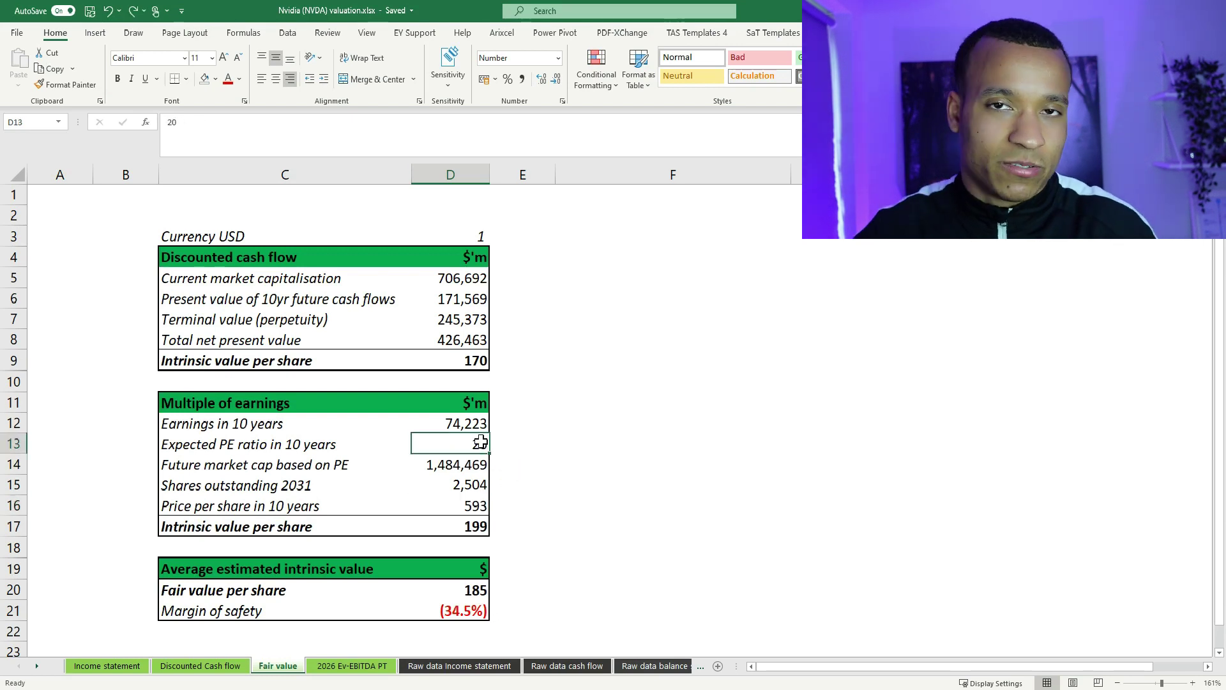
Review the price per share in 10 years, the averaged fair value per share and the margin of safety
key(Down)
key(Down)
key(Down)
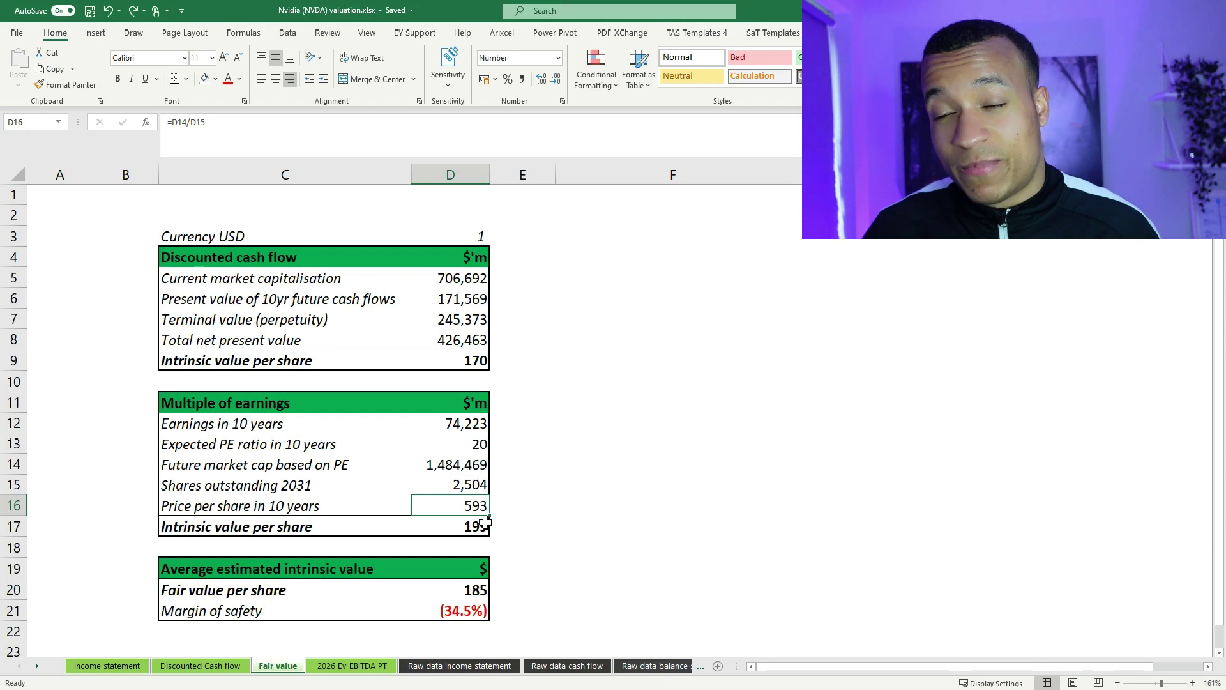
click(307, 588)
click(473, 588)
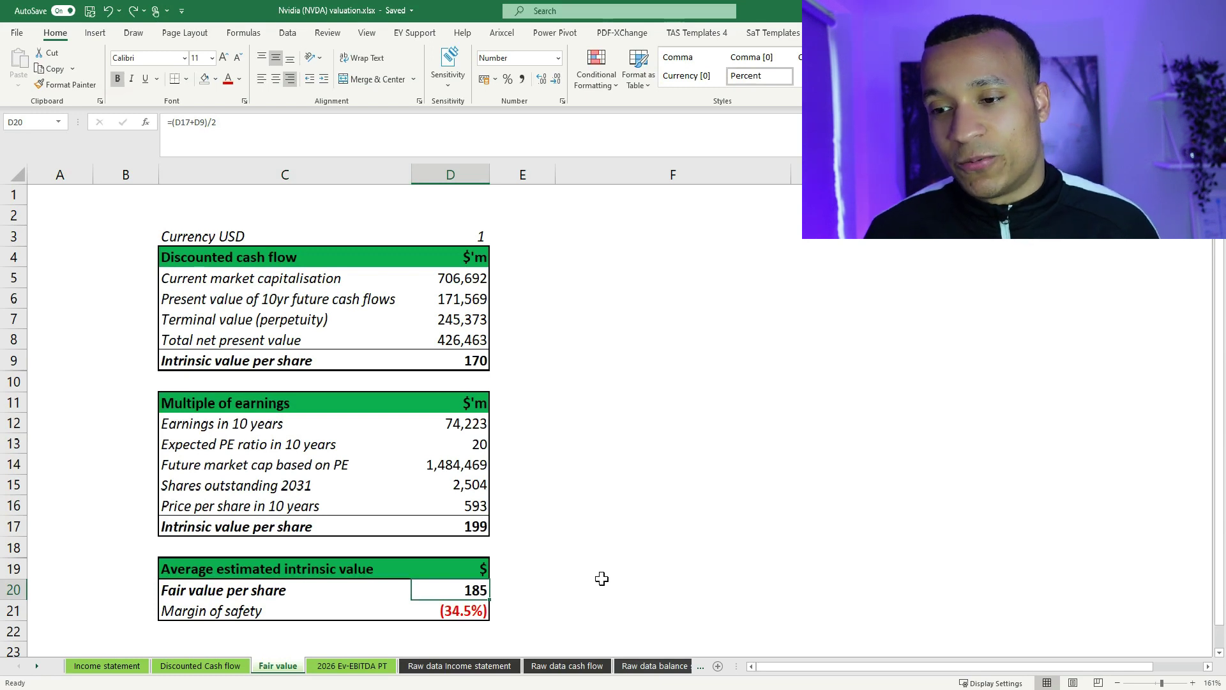
key(Down)
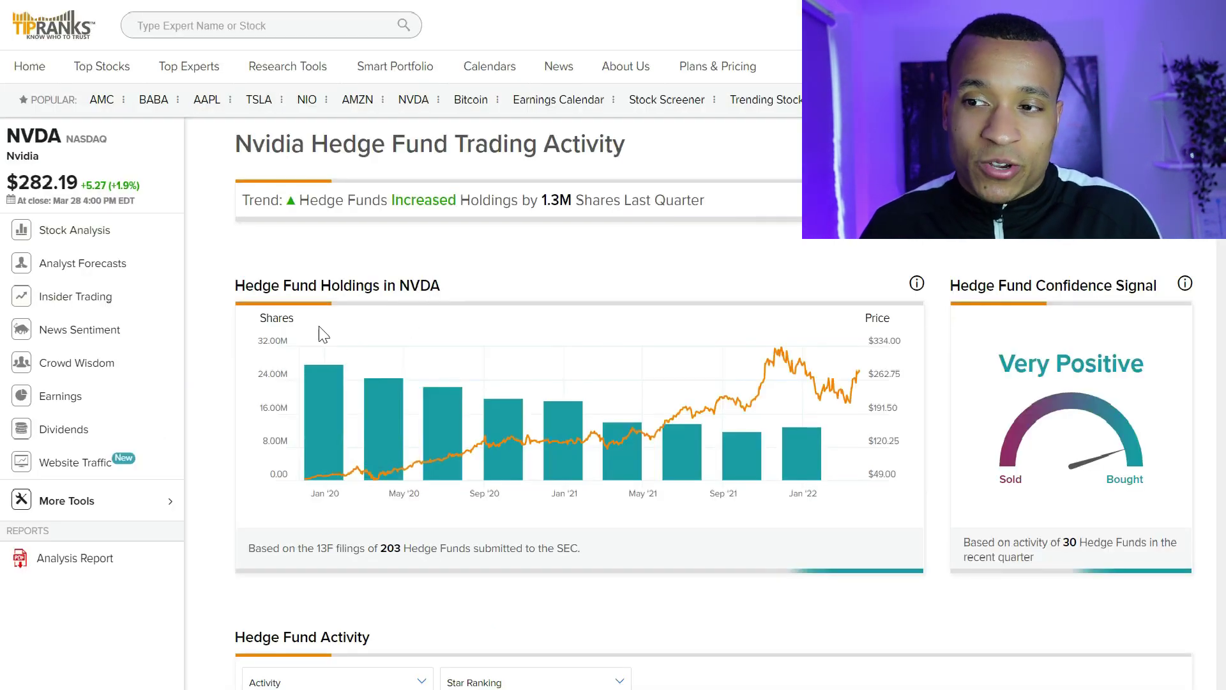
Switch to TipRanks and review Nvidia's hedge fund holdings and trend, plus the top analysts' average price target and rating breakdown
drag(247, 286, 409, 285)
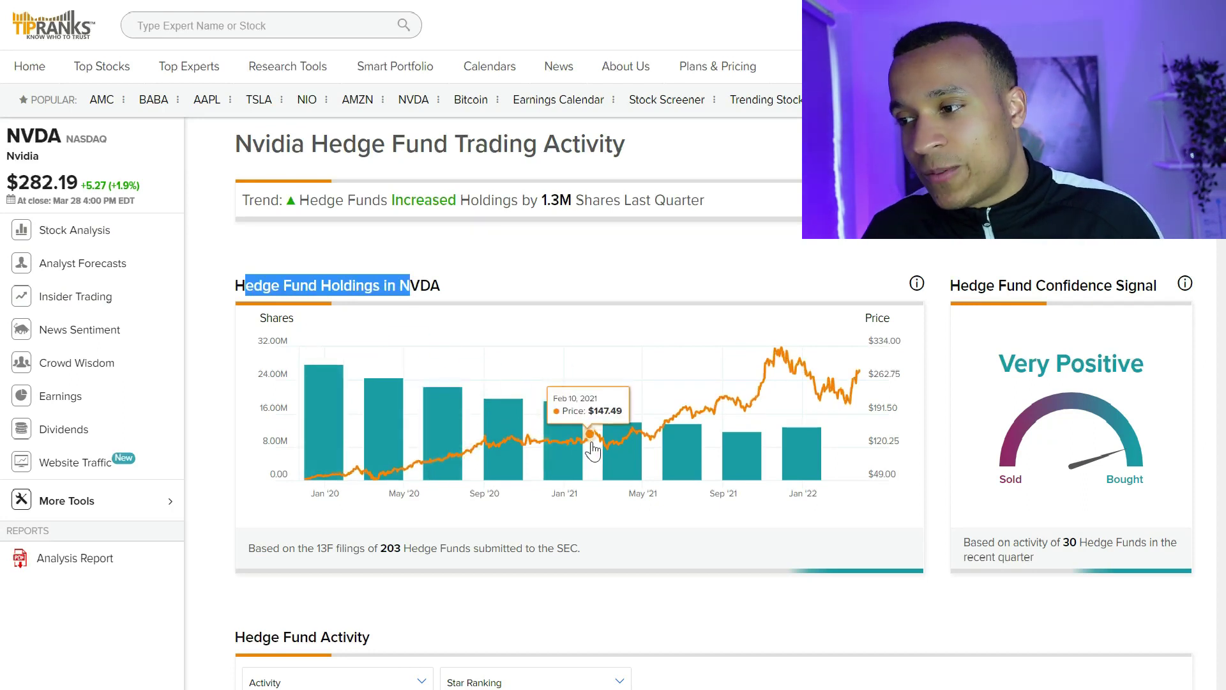
drag(374, 210, 649, 210)
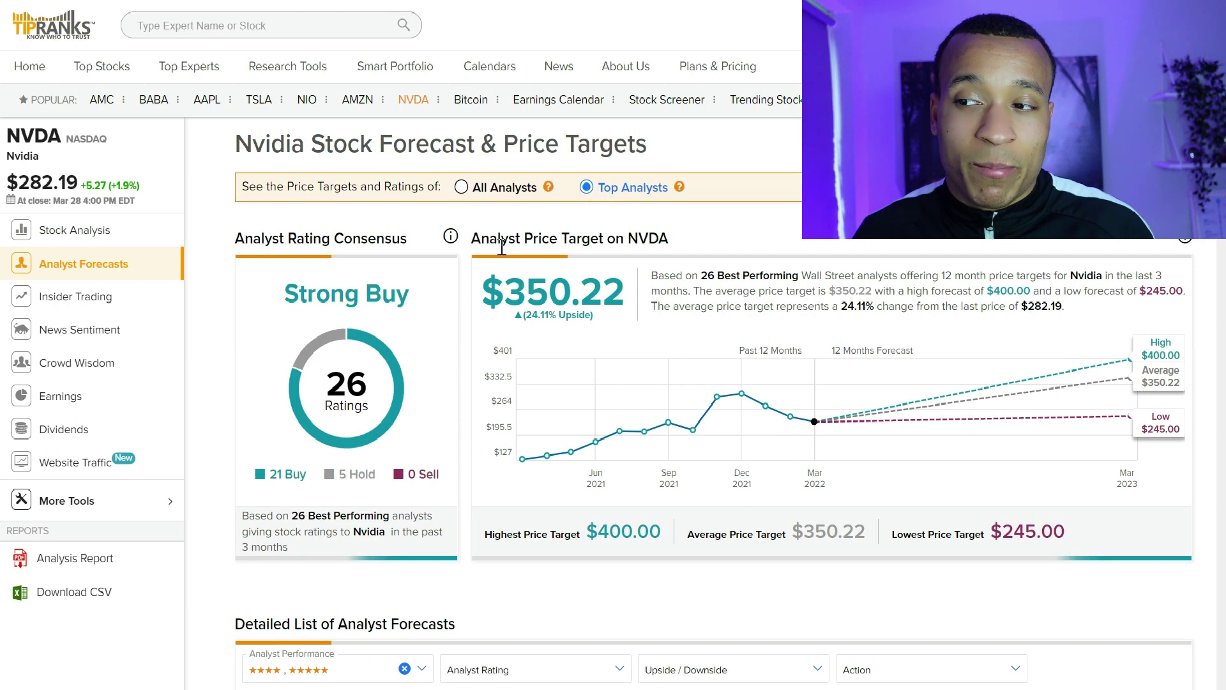
drag(525, 316, 607, 291)
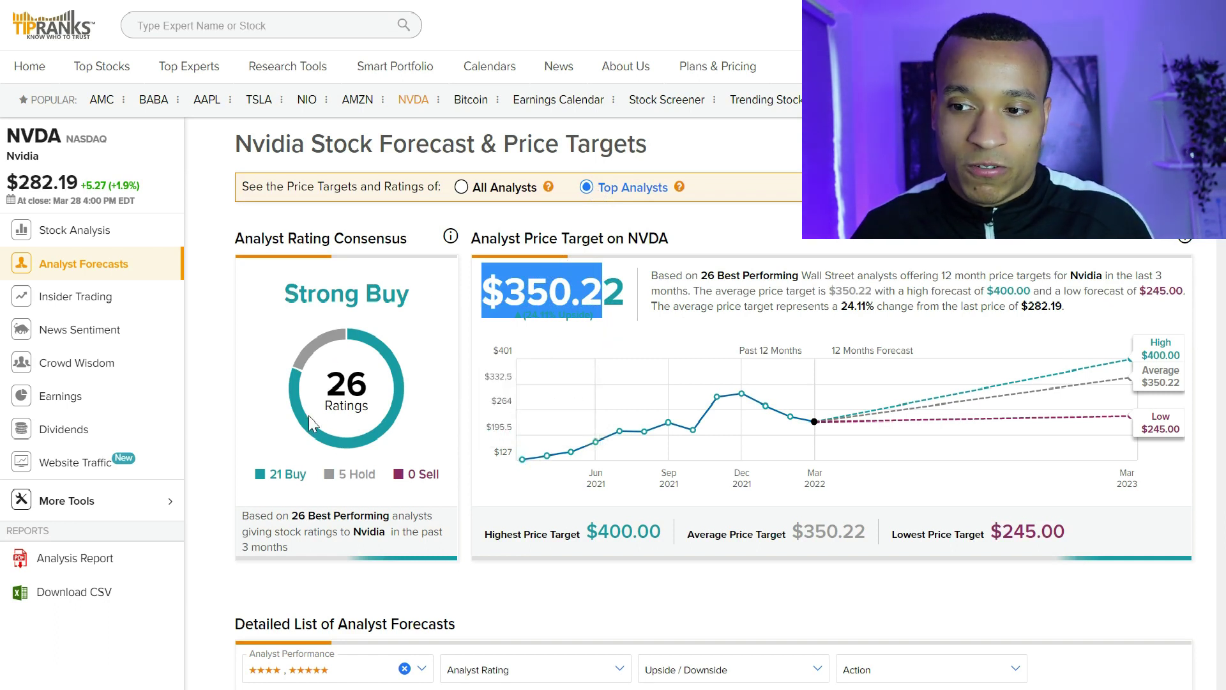
drag(271, 483, 447, 484)
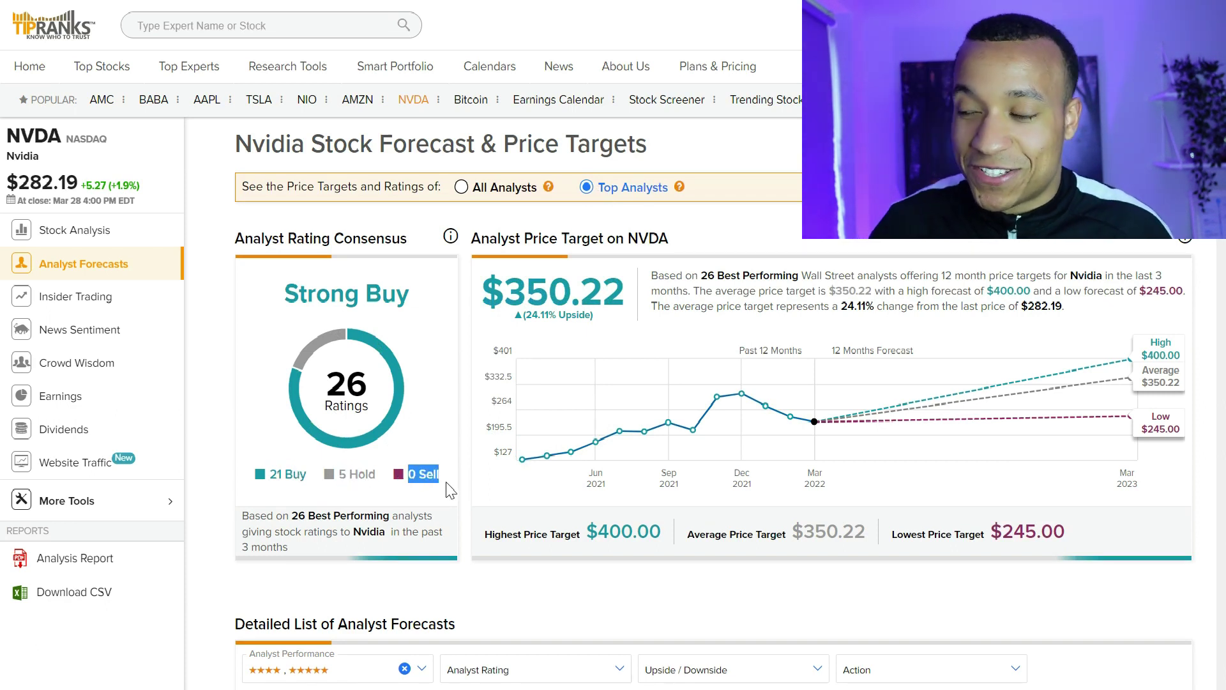